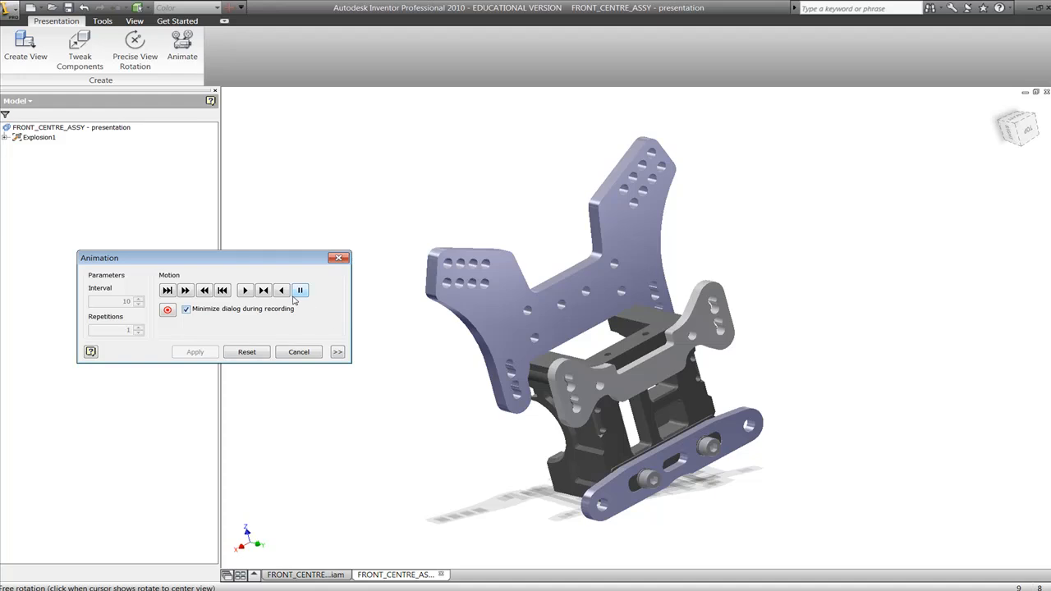
Play the assembly animation in reverse
left_click(281, 291)
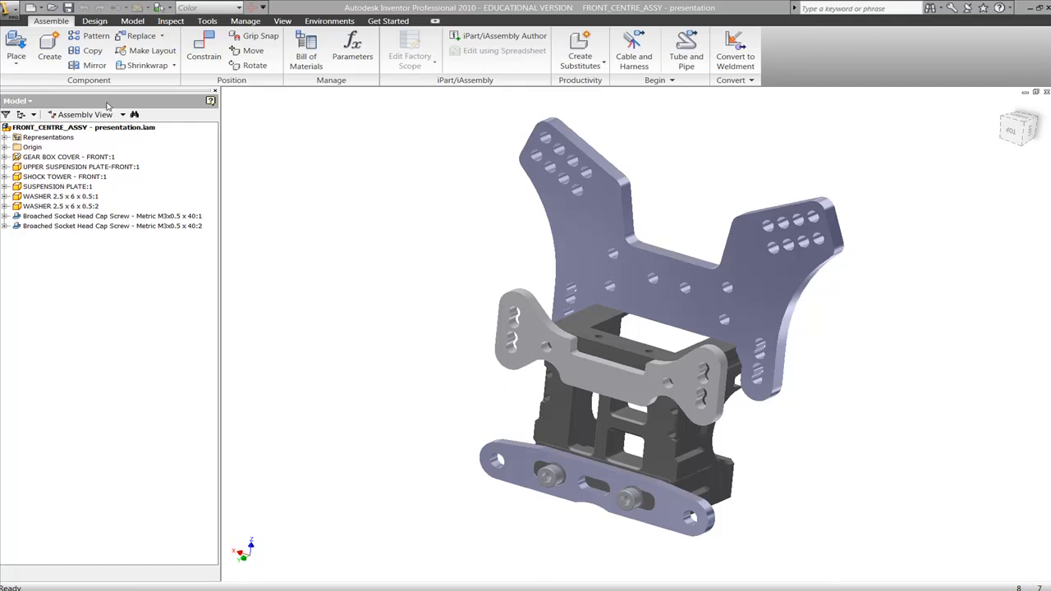
Create a presentation from the metric Standard (mm).ipn template and add a view of the front centre assembly with manual explosion
left_click(9, 9)
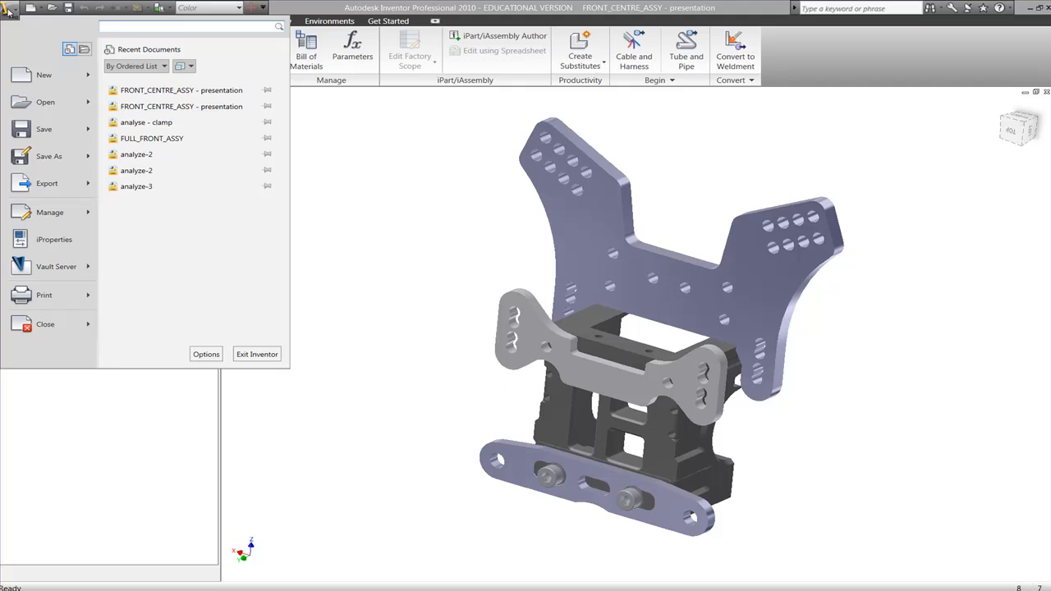
key("Escape")
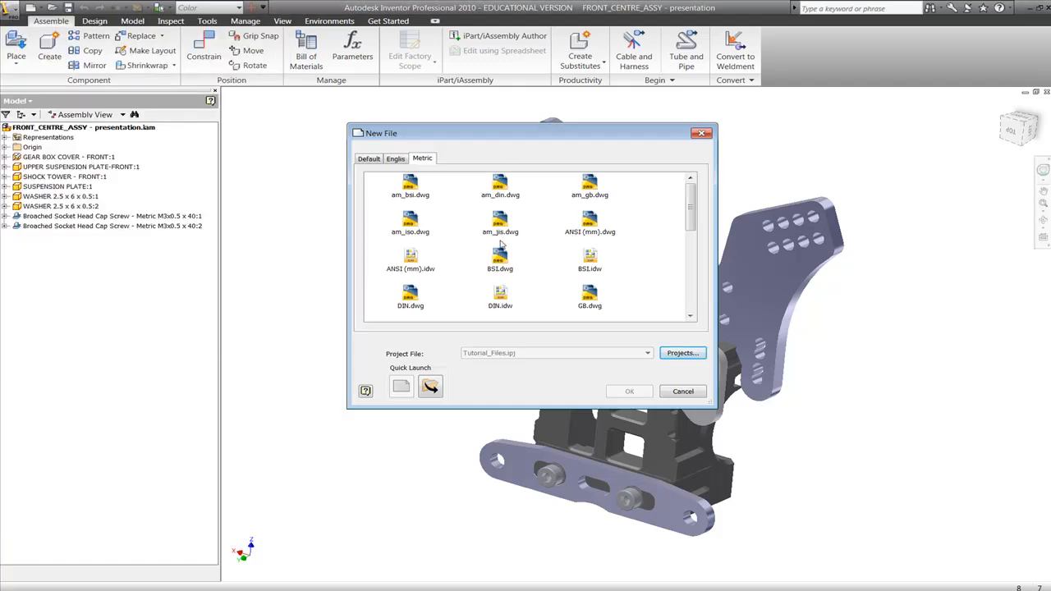
scroll(501, 244, "down", 5)
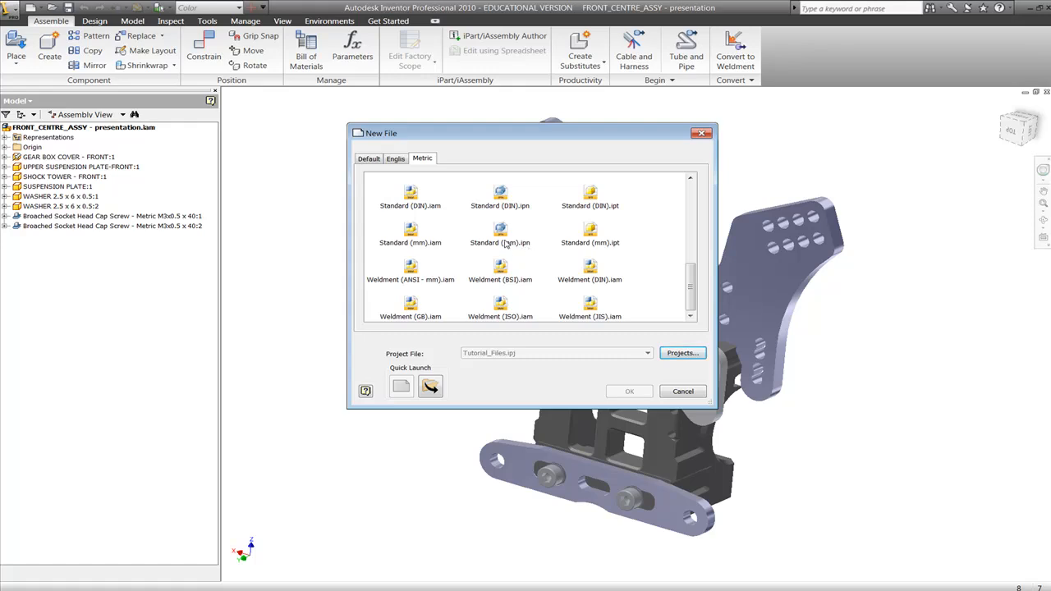
double_click(506, 241)
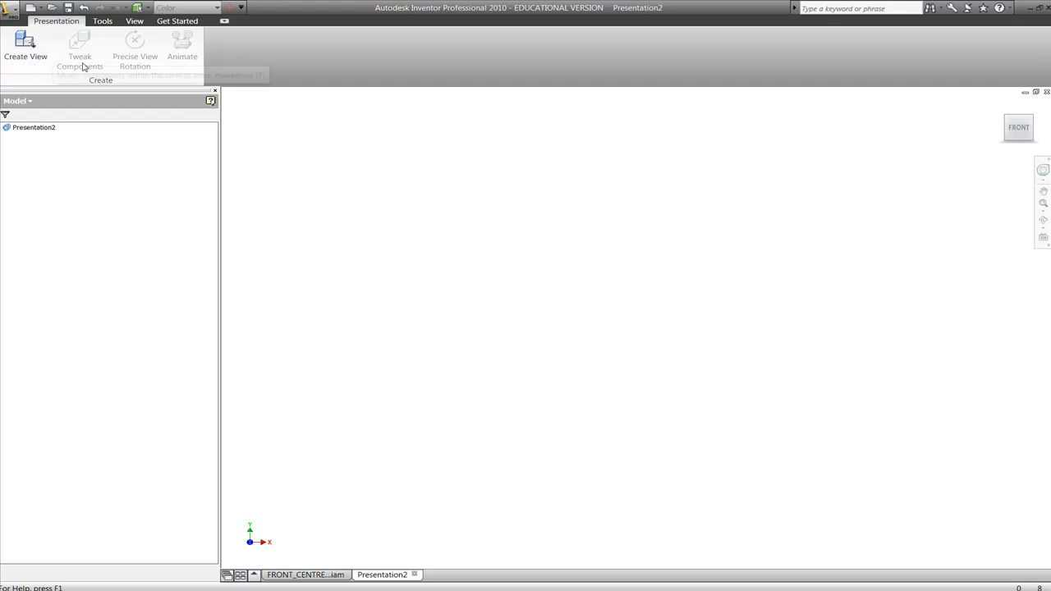
left_click(35, 55)
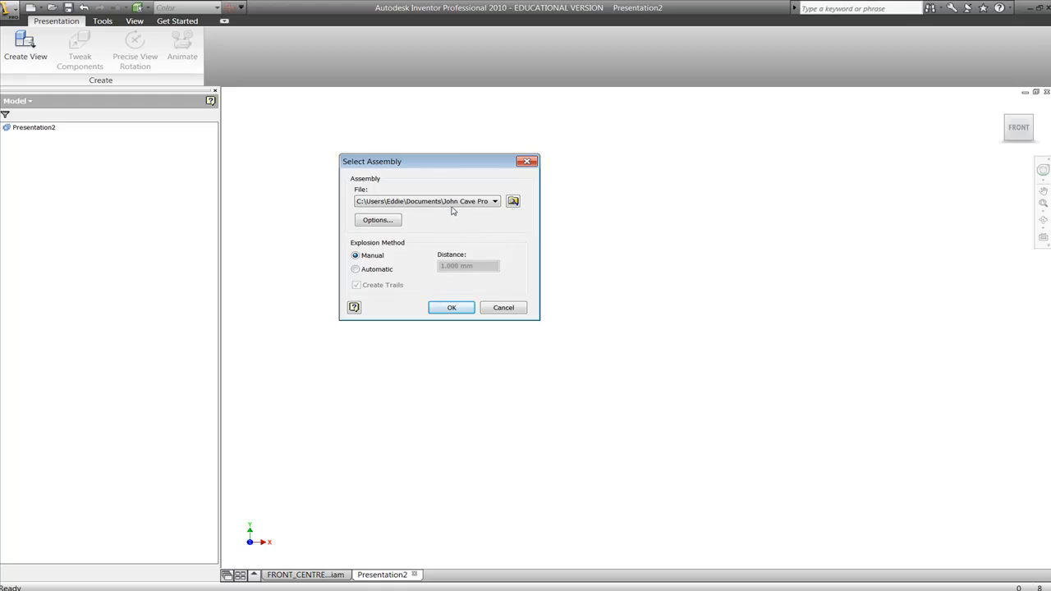
left_click(460, 310)
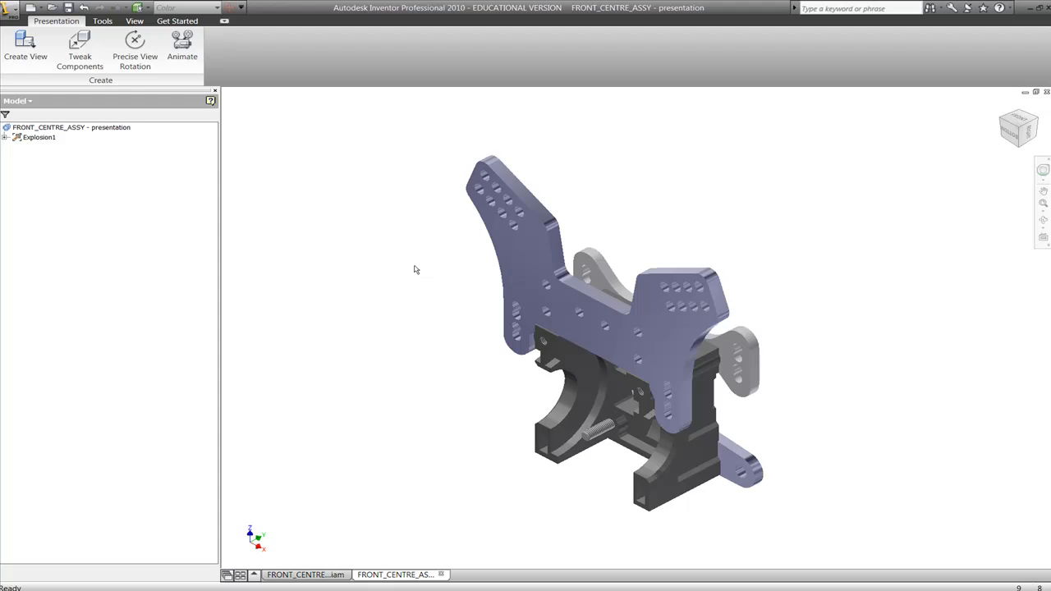
Turn on the X-Ray ground shadow beneath the assembly
middle_click_drag(395, 268, 439, 270, "shift")
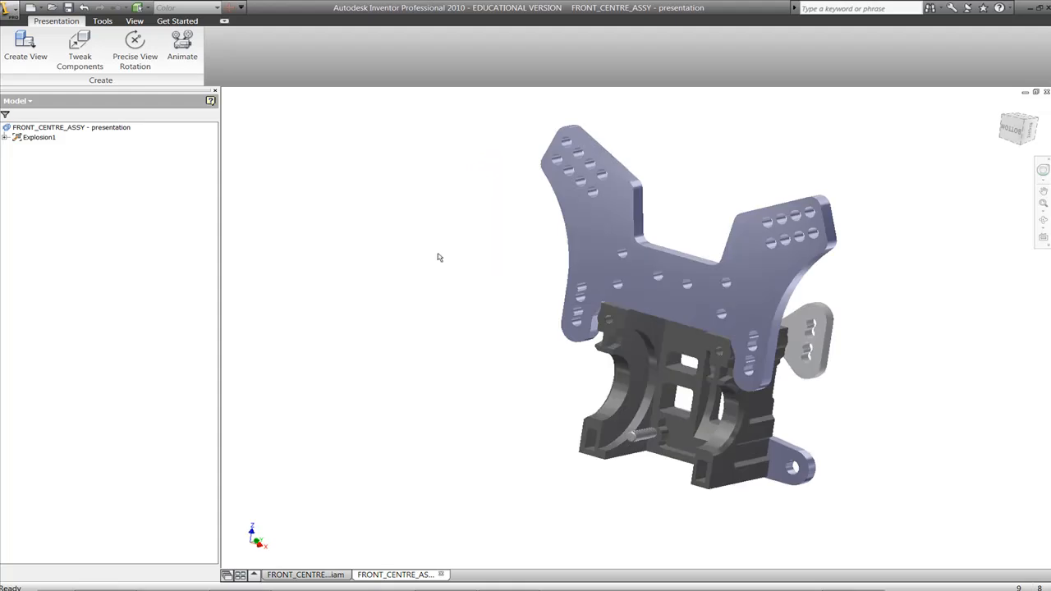
left_click(135, 21)
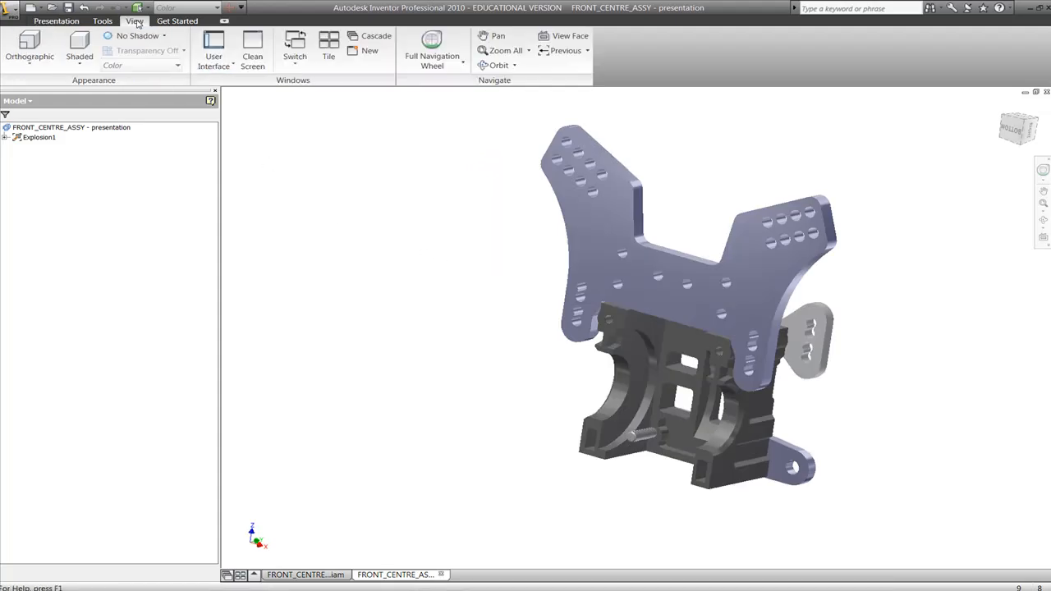
left_click(136, 36)
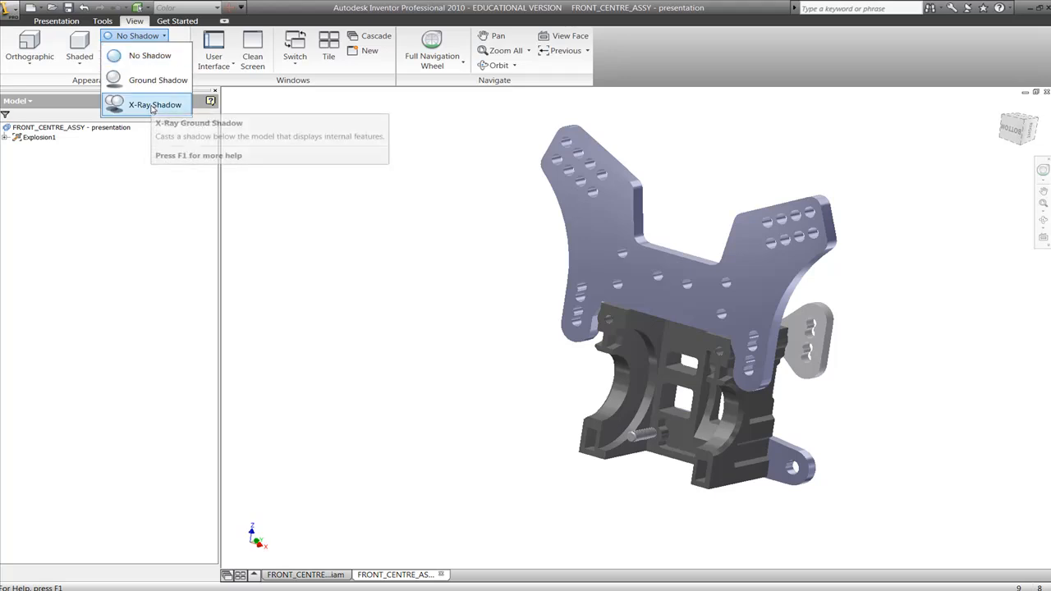
left_click(153, 107)
left_click(55, 21)
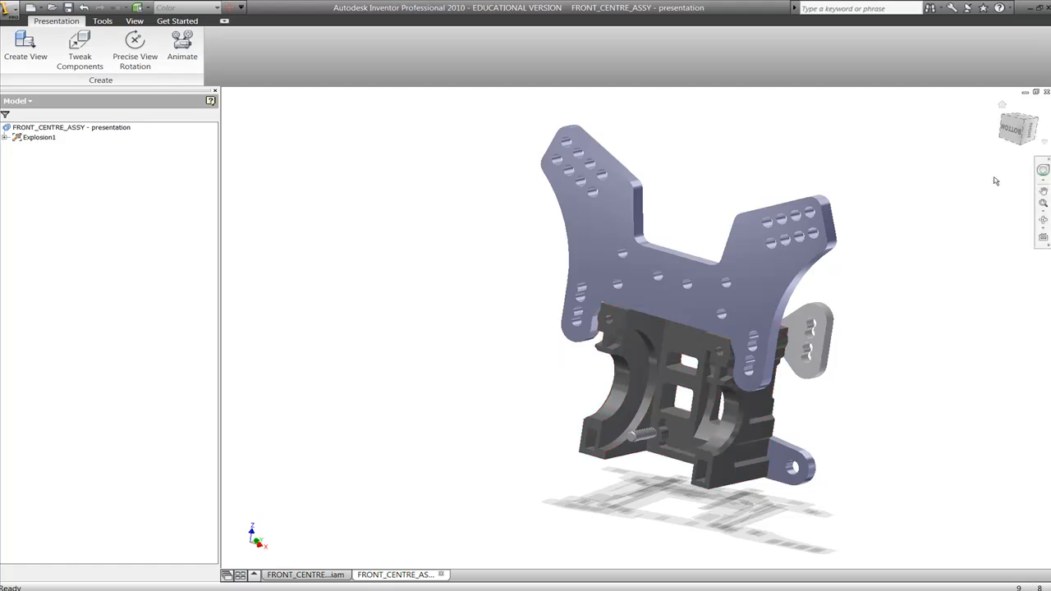
Orient the assembly to an isometric view with the suspension plates facing forward and set it as the home view, fit to view
left_click(1028, 124)
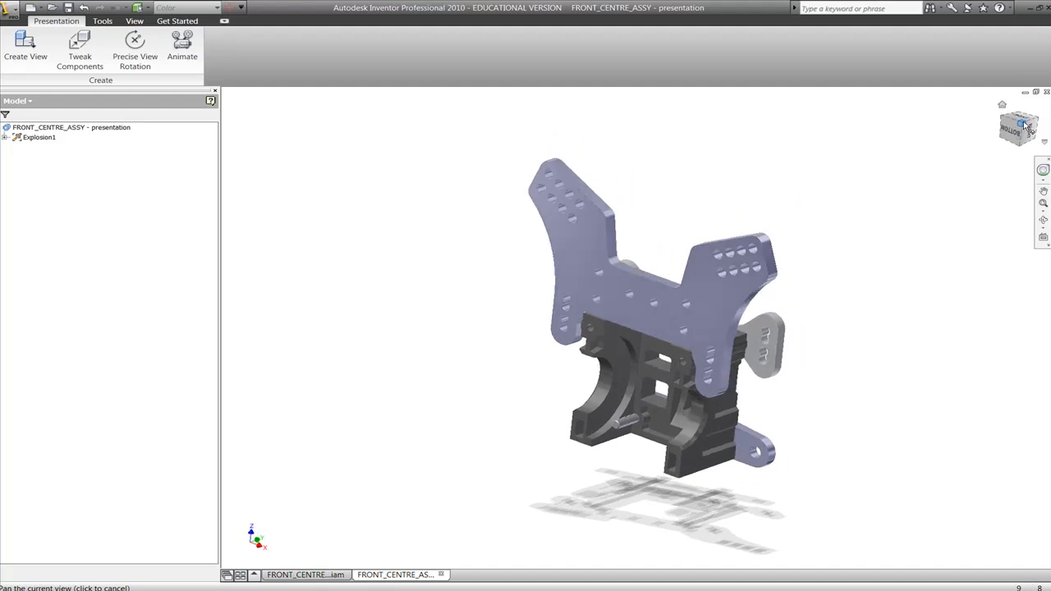
left_click(1038, 121)
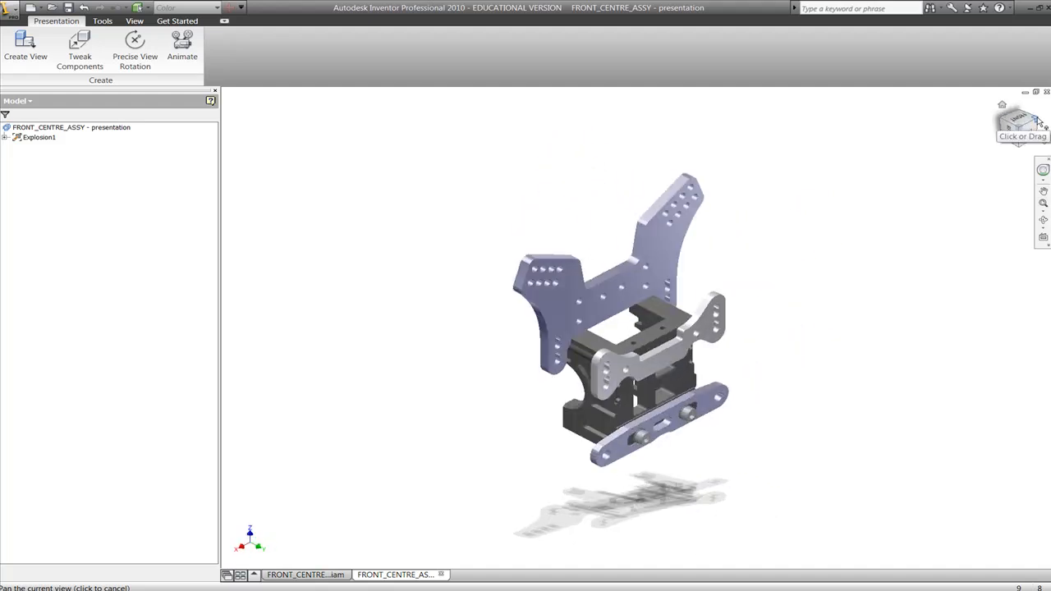
left_click(1039, 121)
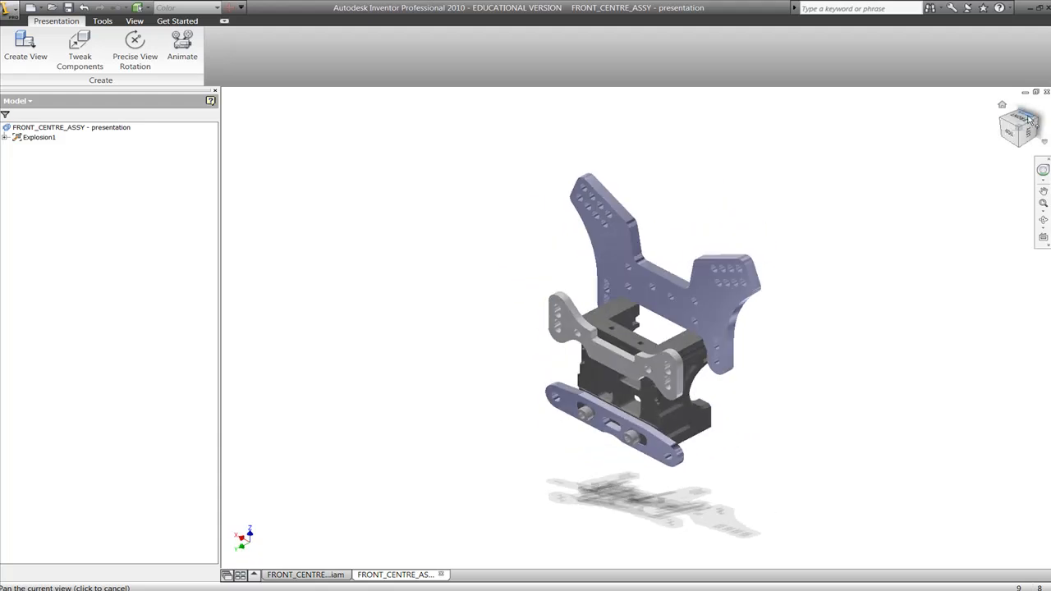
right_click(1004, 106)
mouse_move(985, 191)
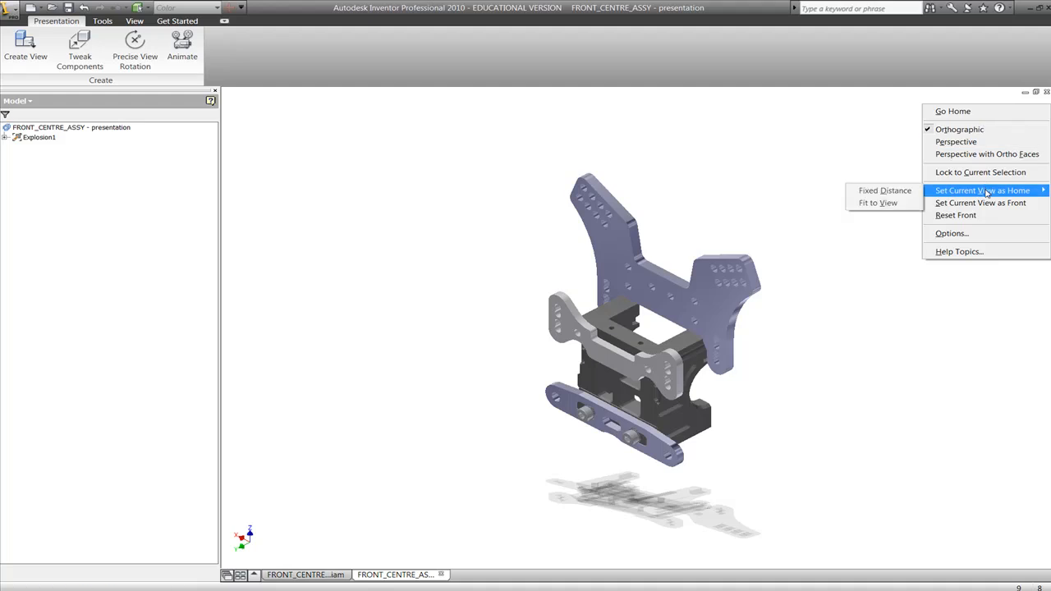
left_click(881, 204)
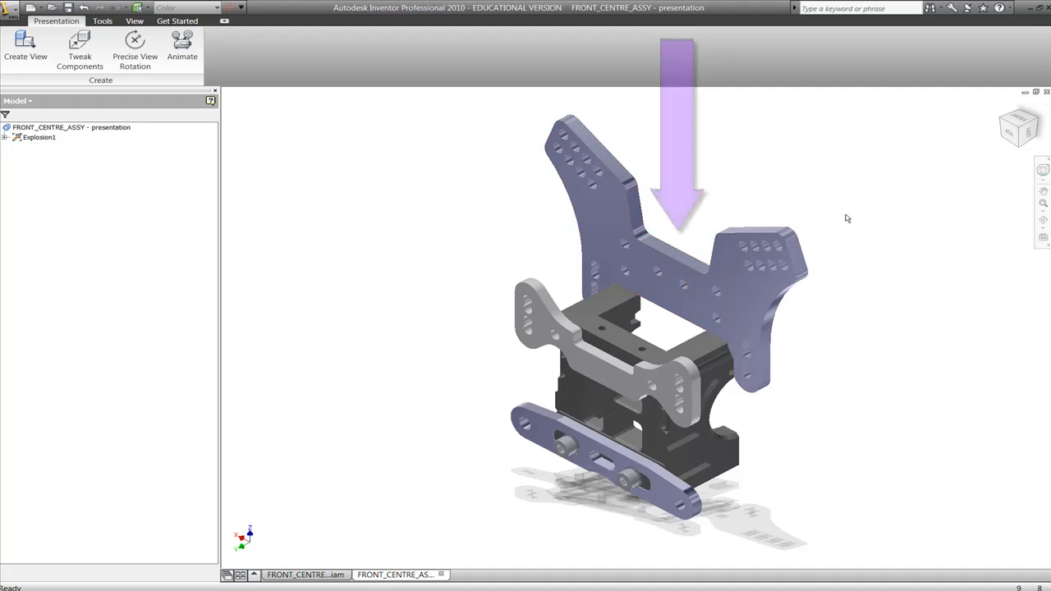
Tweak the front shock tower 20 mm upward along the Y axis, taking the direction from its front face
left_click(606, 377)
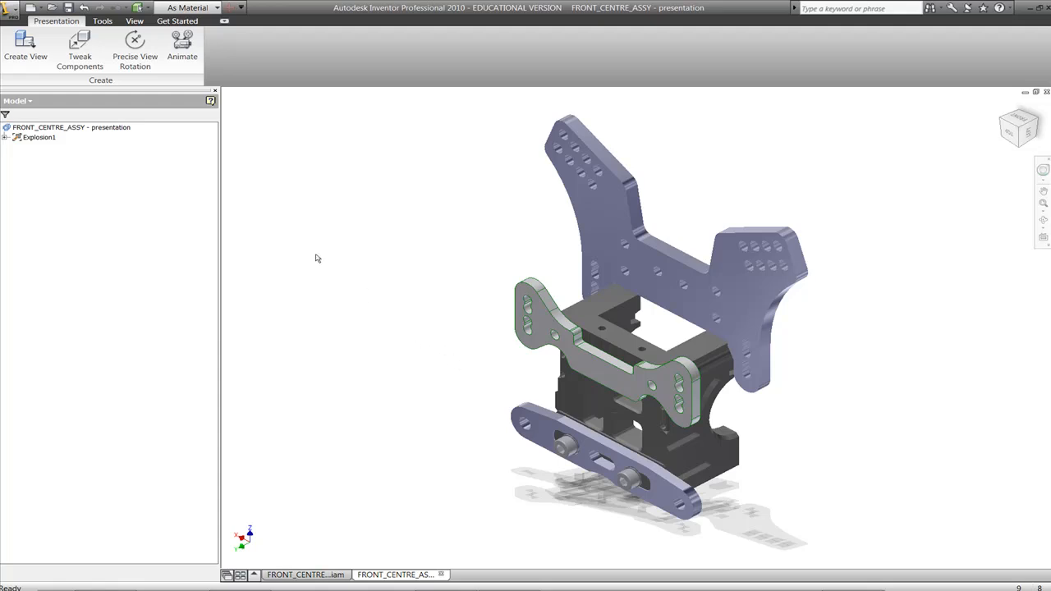
left_click(80, 43)
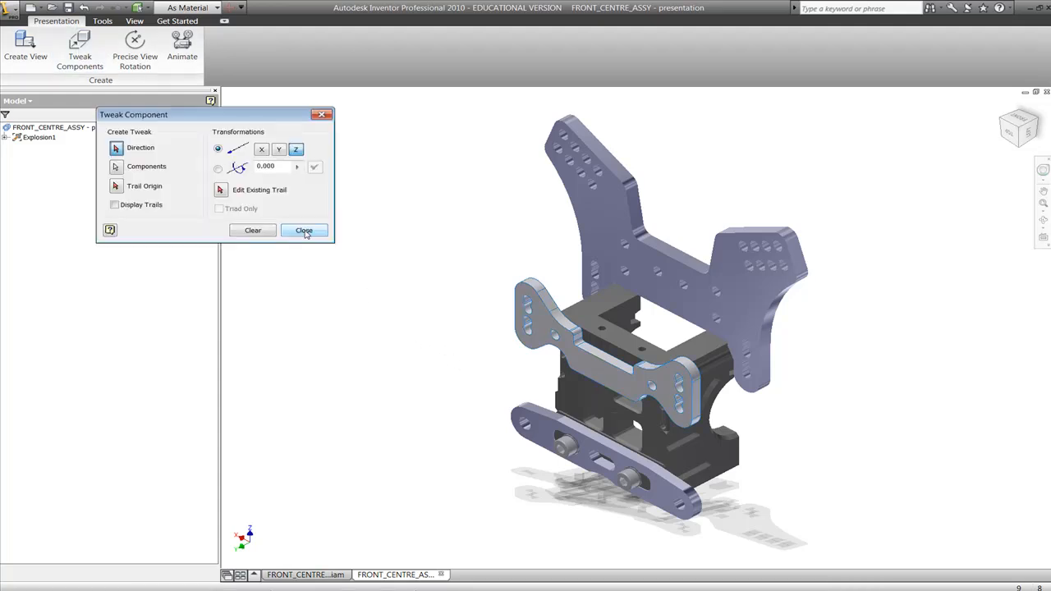
left_click_drag(255, 116, 405, 165)
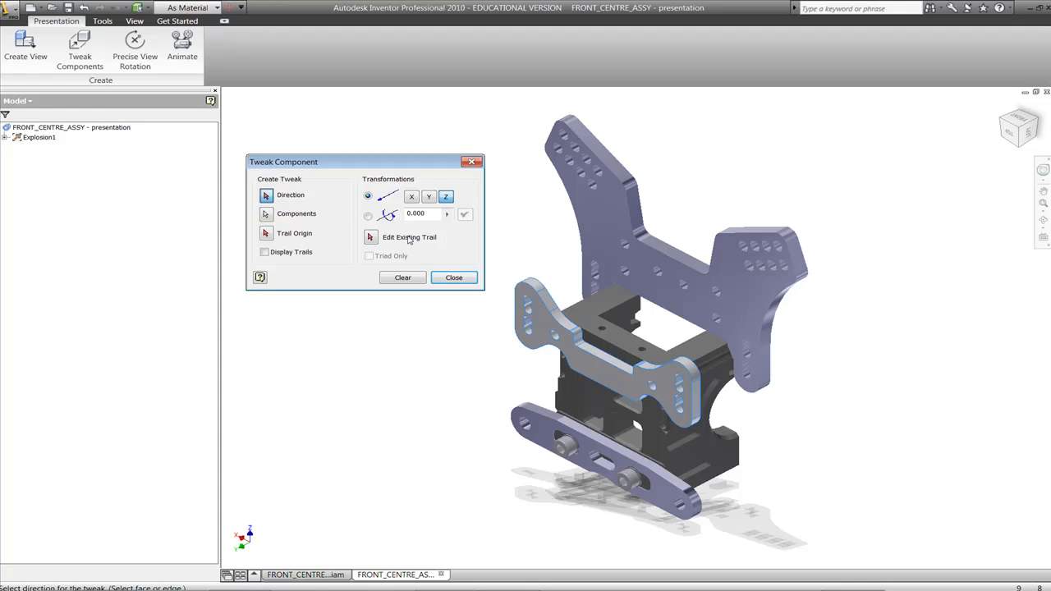
left_click(266, 214)
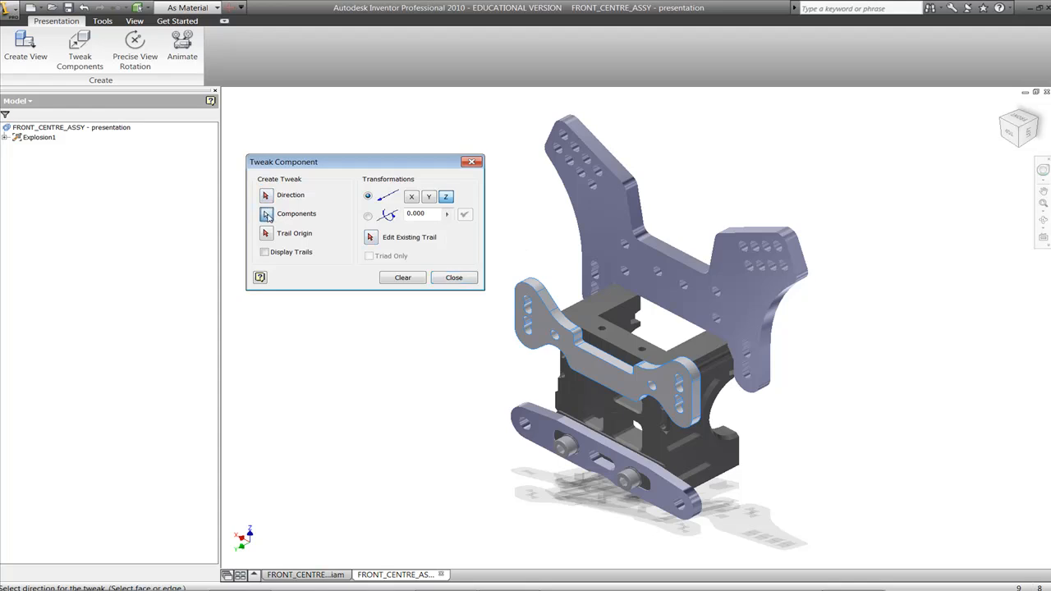
left_click(647, 266)
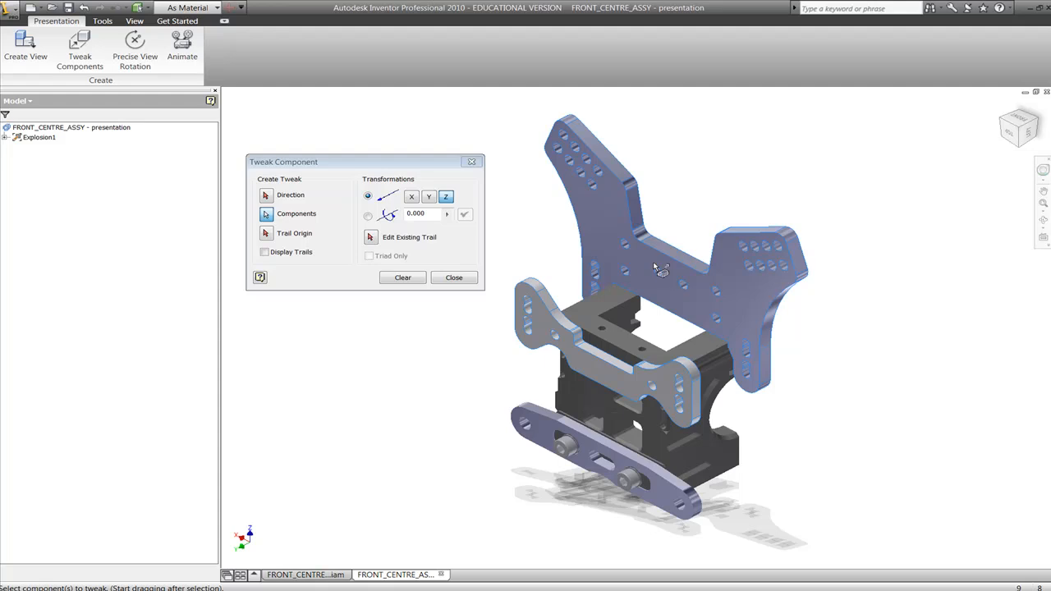
left_click(267, 196)
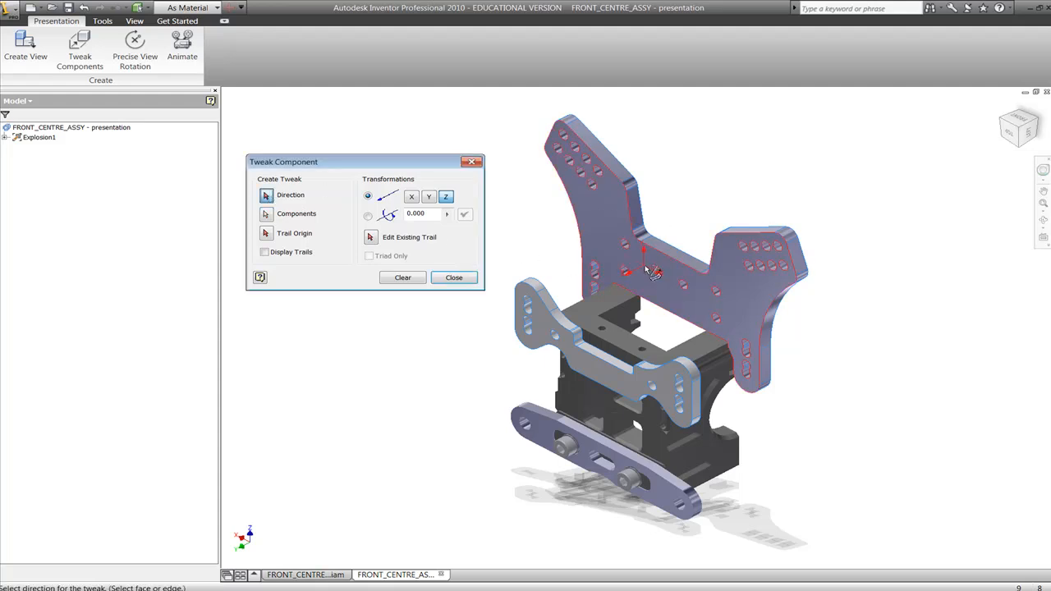
left_click(670, 295)
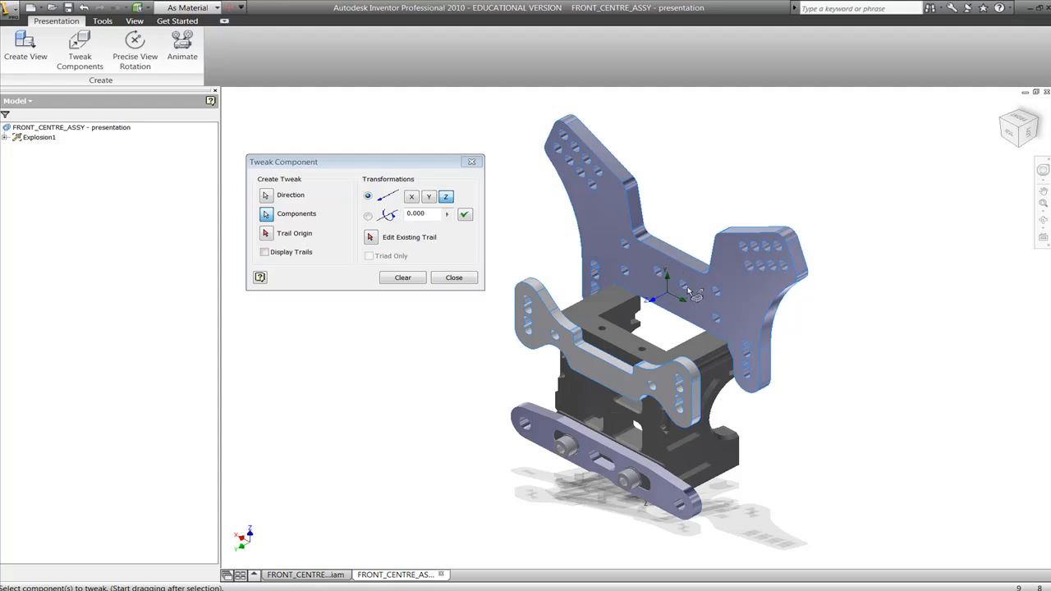
left_click(428, 197)
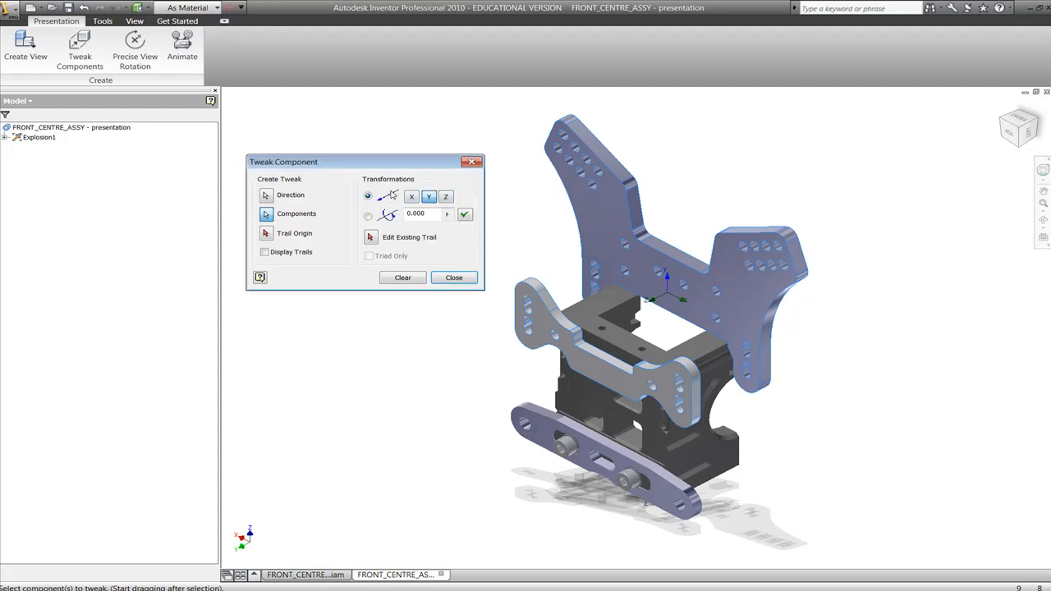
double_click(423, 214)
type("20")
left_click(465, 214)
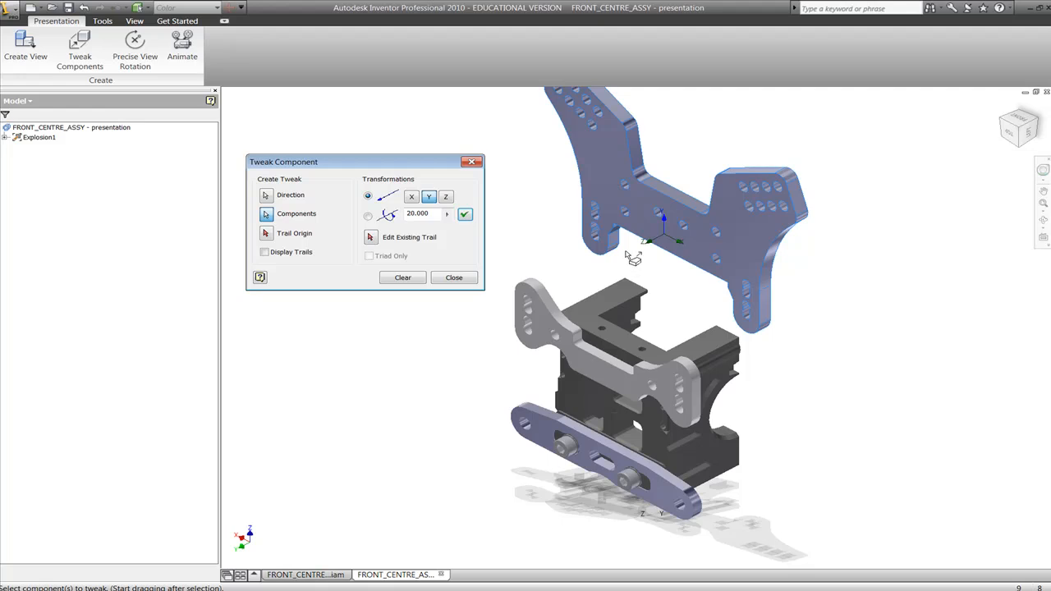
Tweak the front shock tower by -20 mm along the Z axis, away from the gear box cover, and clear the tweak settings
left_click(407, 214)
type("-")
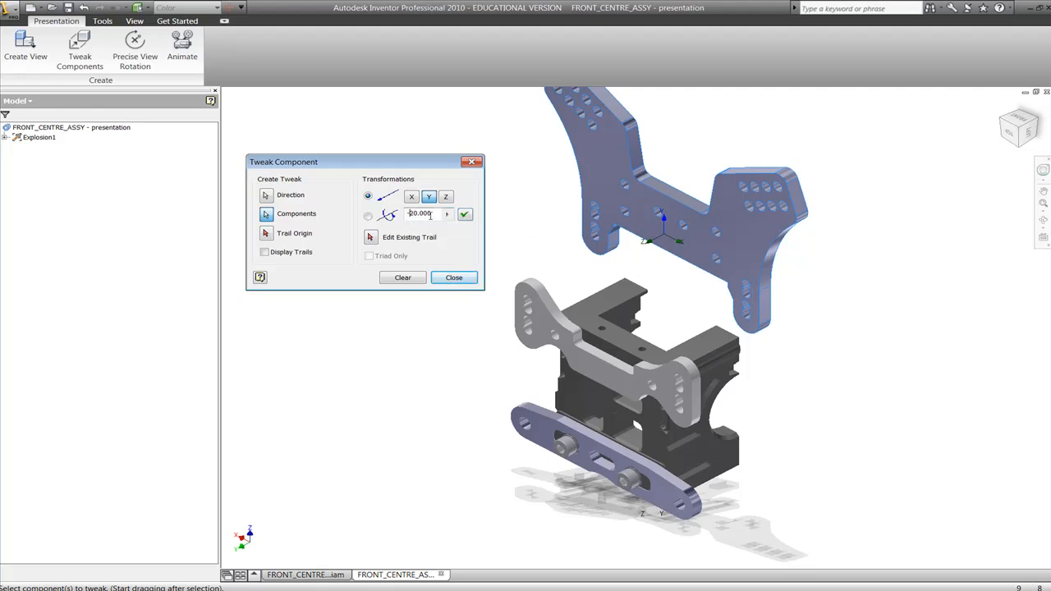
left_click(447, 198)
left_click(465, 216)
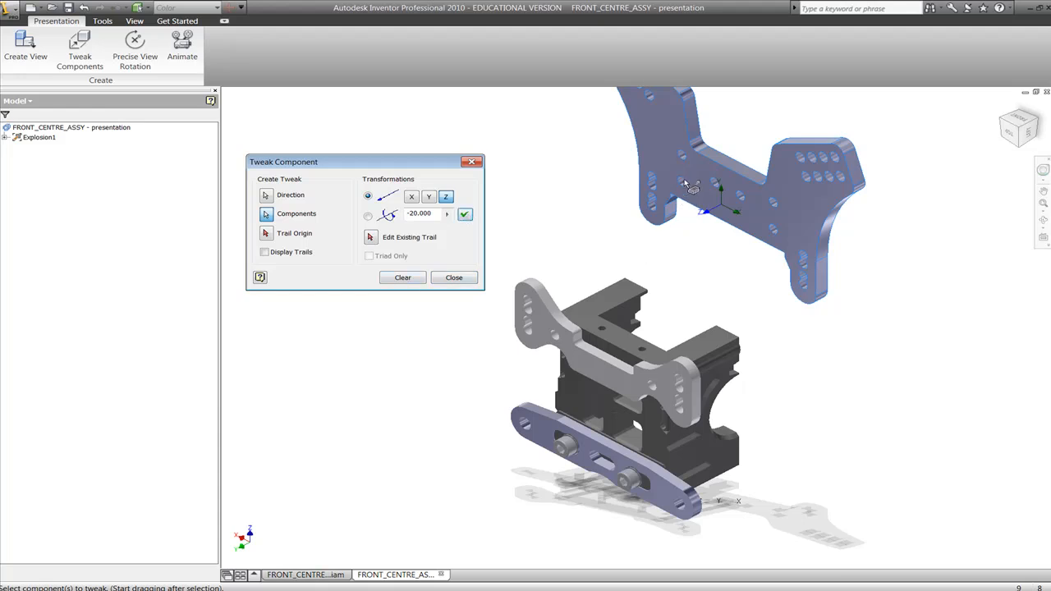
left_click(402, 277)
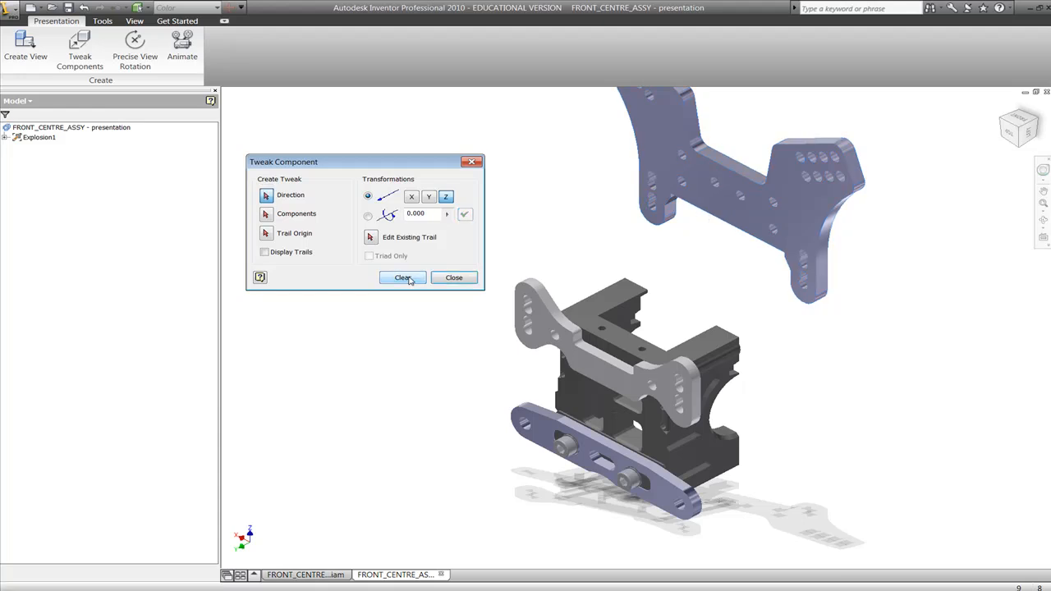
Tweak the grey upper suspension plate 10 mm forward along the Z axis of its front face and clear the tweak settings
left_click(265, 213)
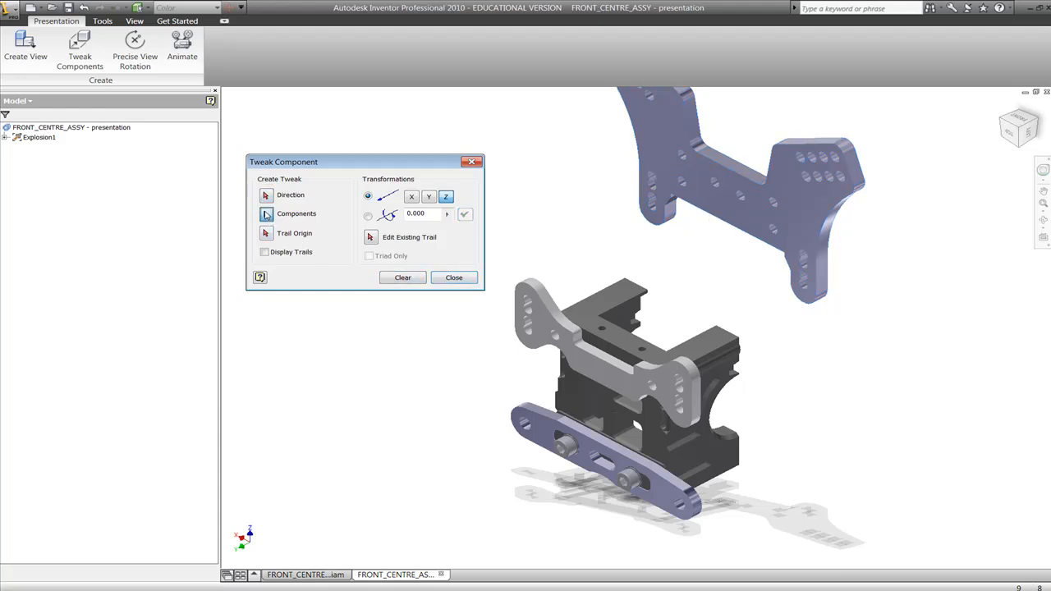
left_click(539, 329)
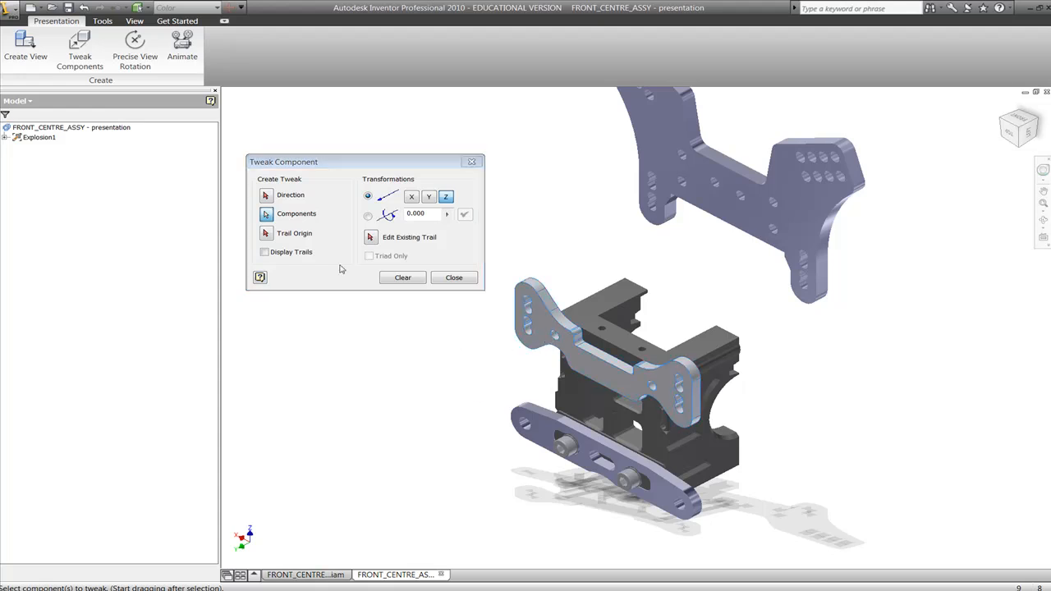
left_click(266, 196)
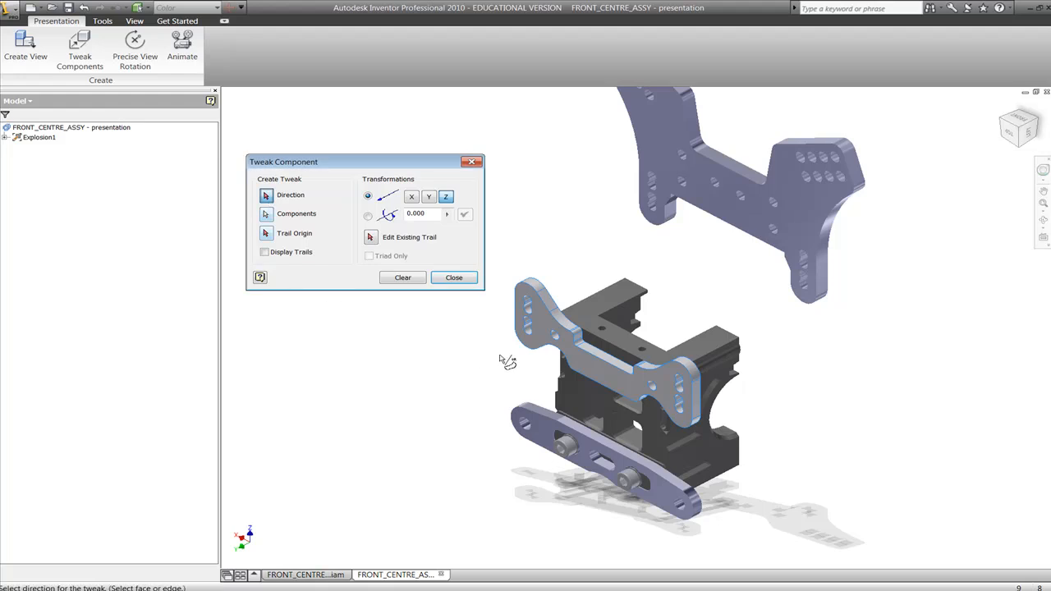
left_click(518, 350)
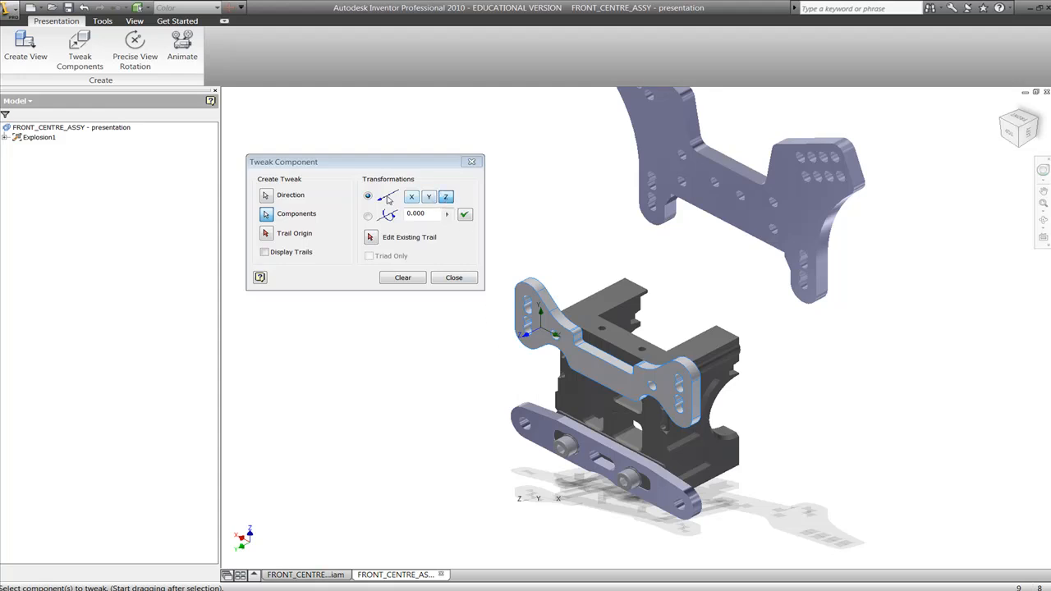
double_click(414, 213)
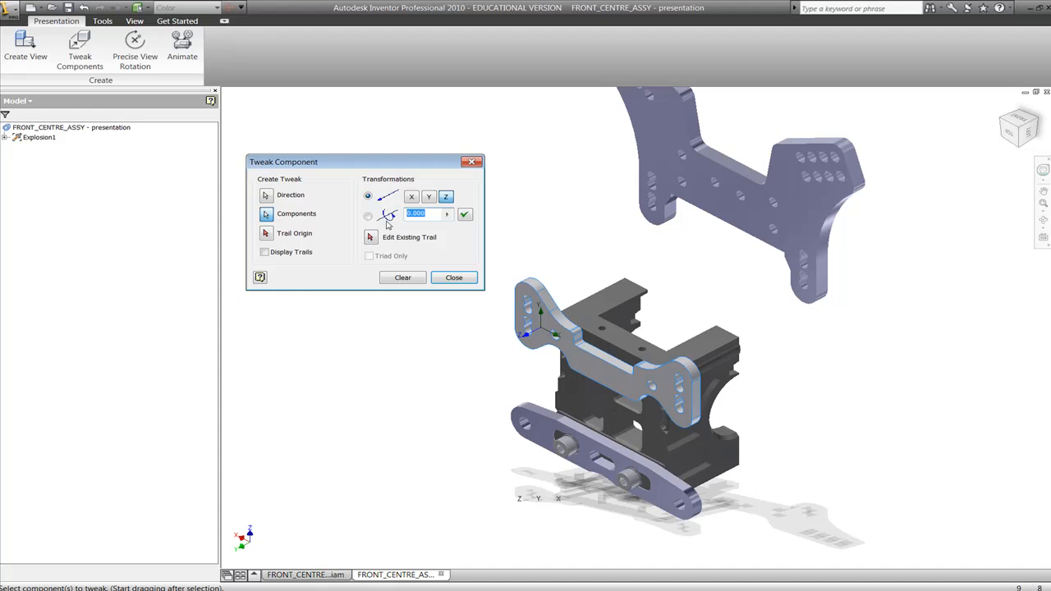
type("10")
left_click(464, 214)
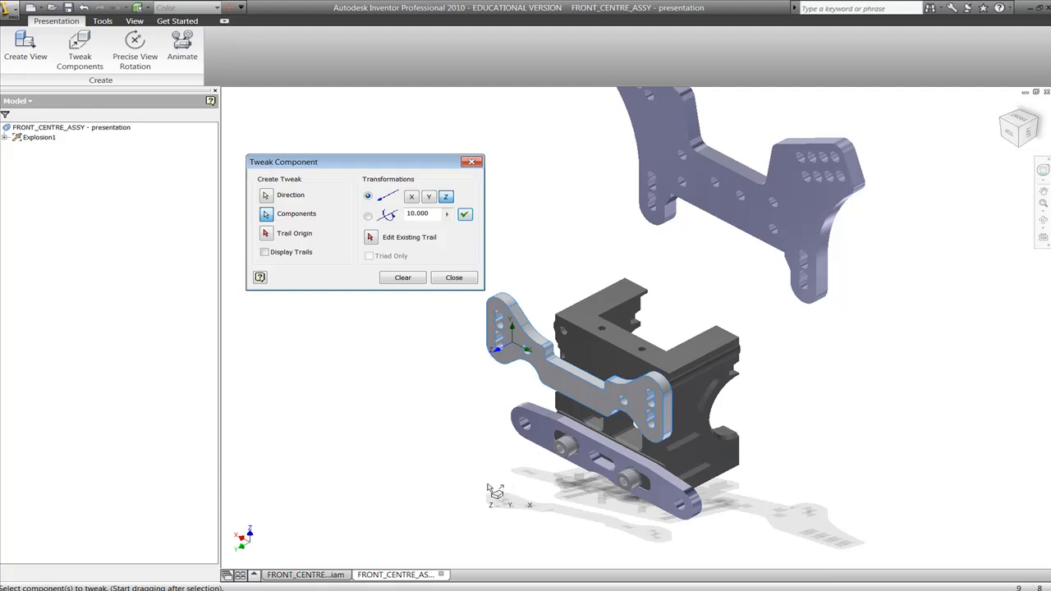
left_click(403, 279)
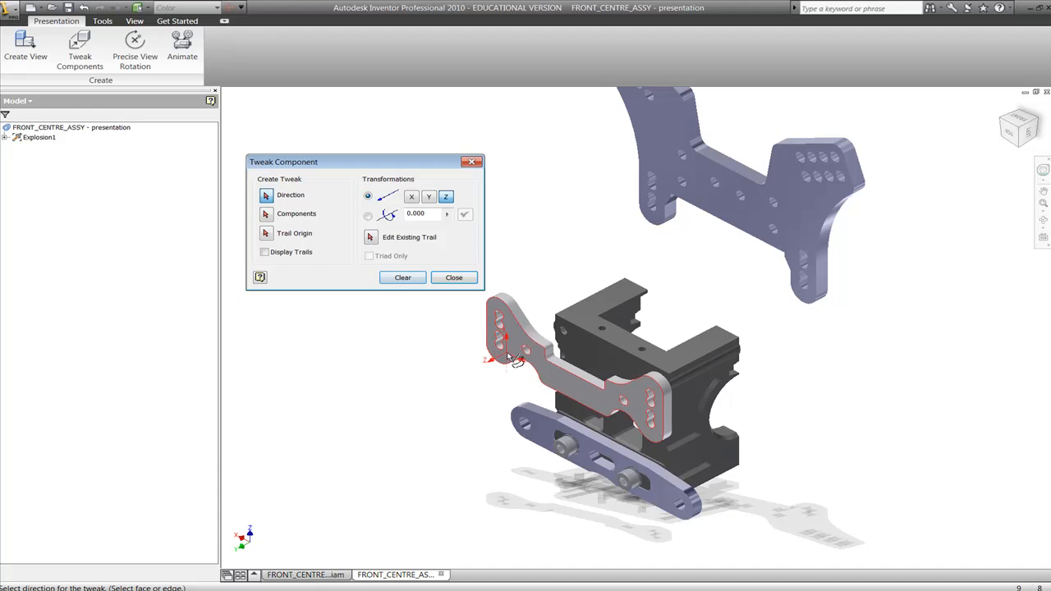
Tweak the right-hand cap screw of the lower blue plate 40 mm outward along the Z axis of its head face and clear the tweak settings
left_click(267, 215)
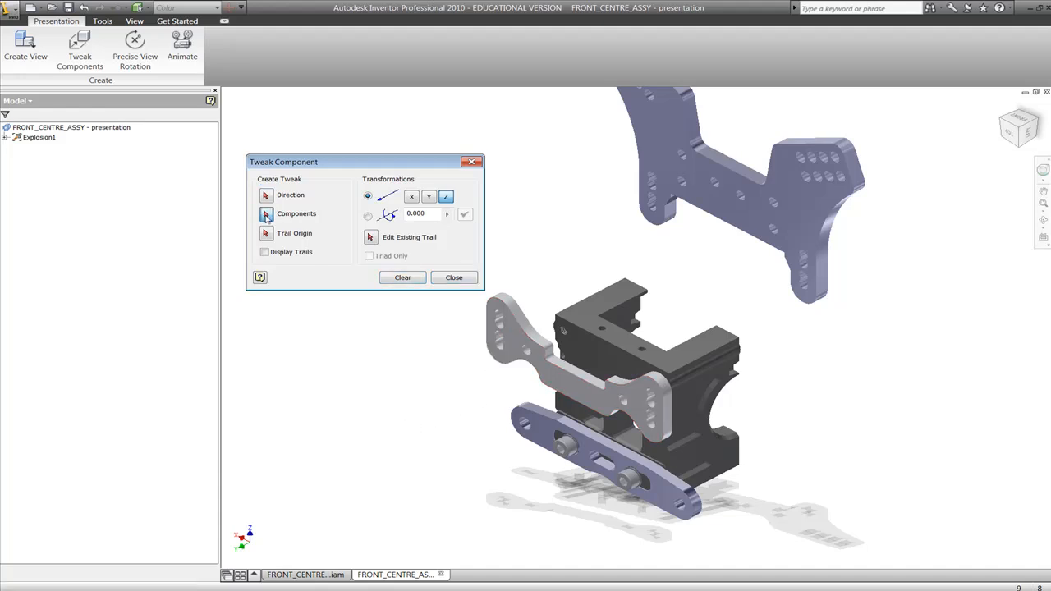
left_click(634, 483)
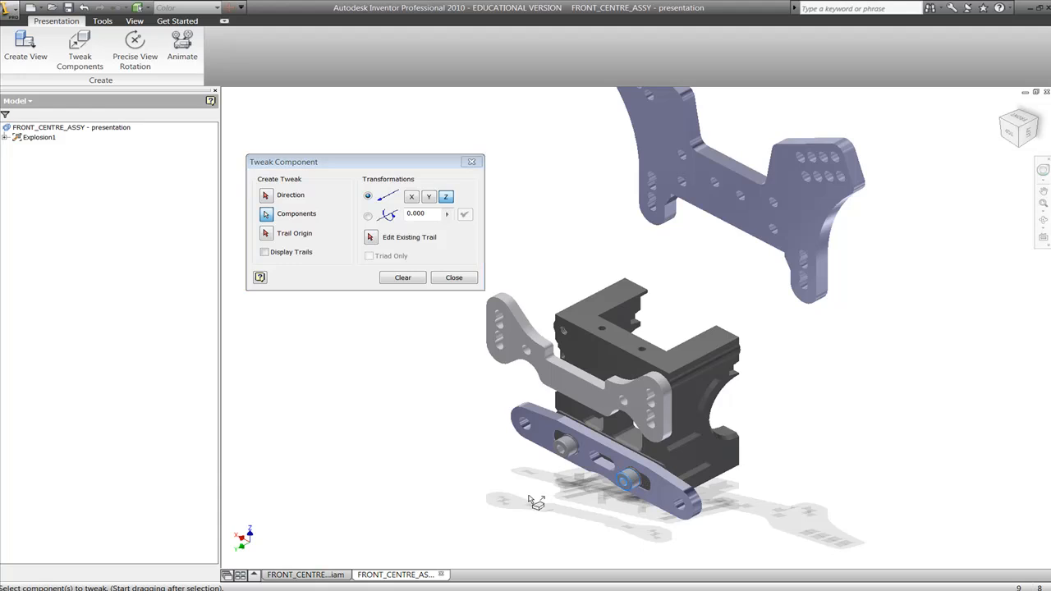
scroll(641, 484, "up", 3)
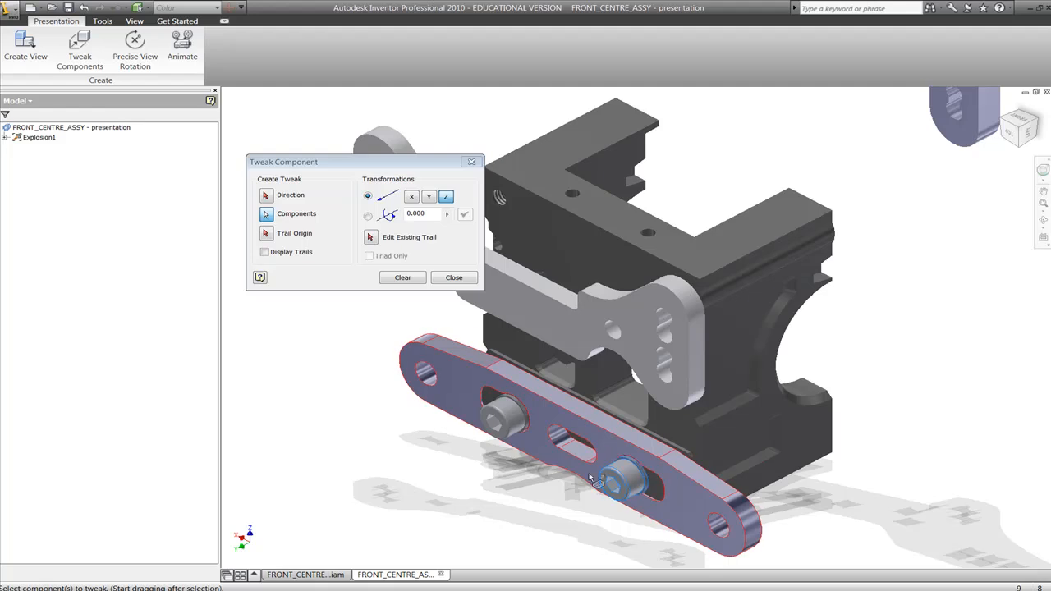
scroll(628, 468, "down", 3)
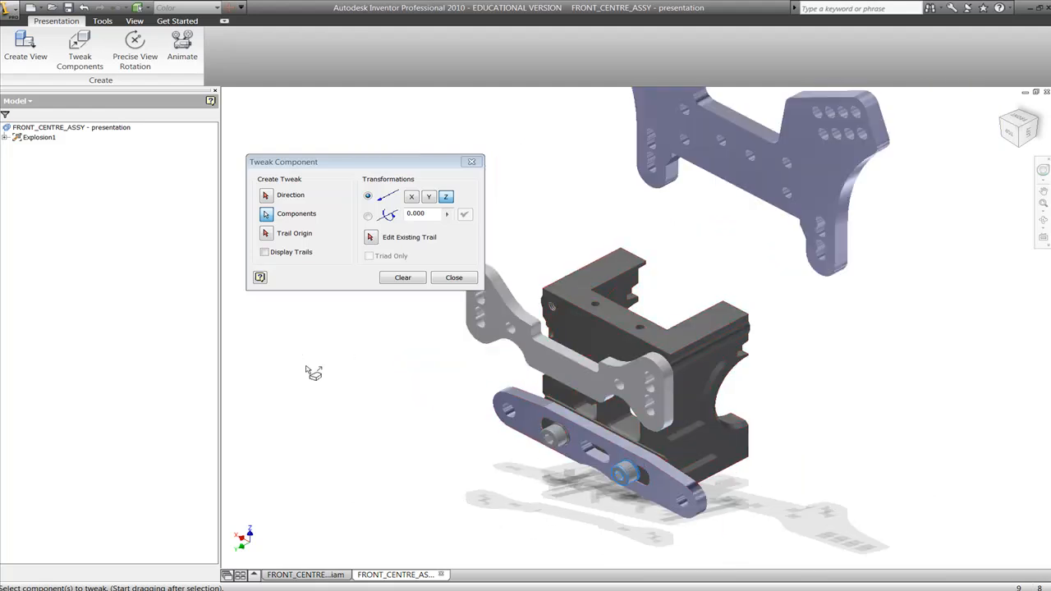
left_click(267, 196)
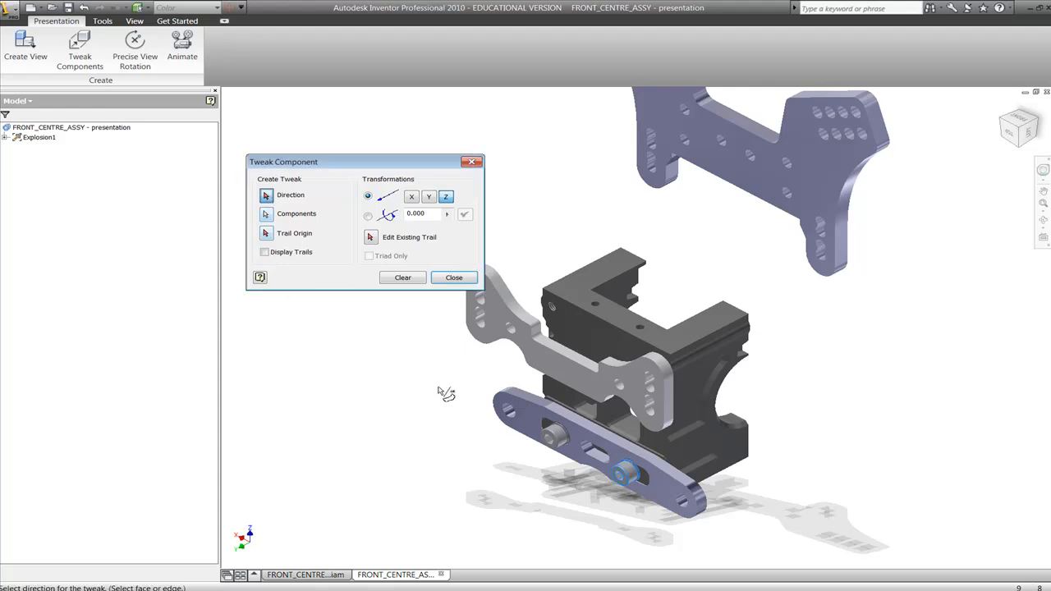
left_click(629, 480)
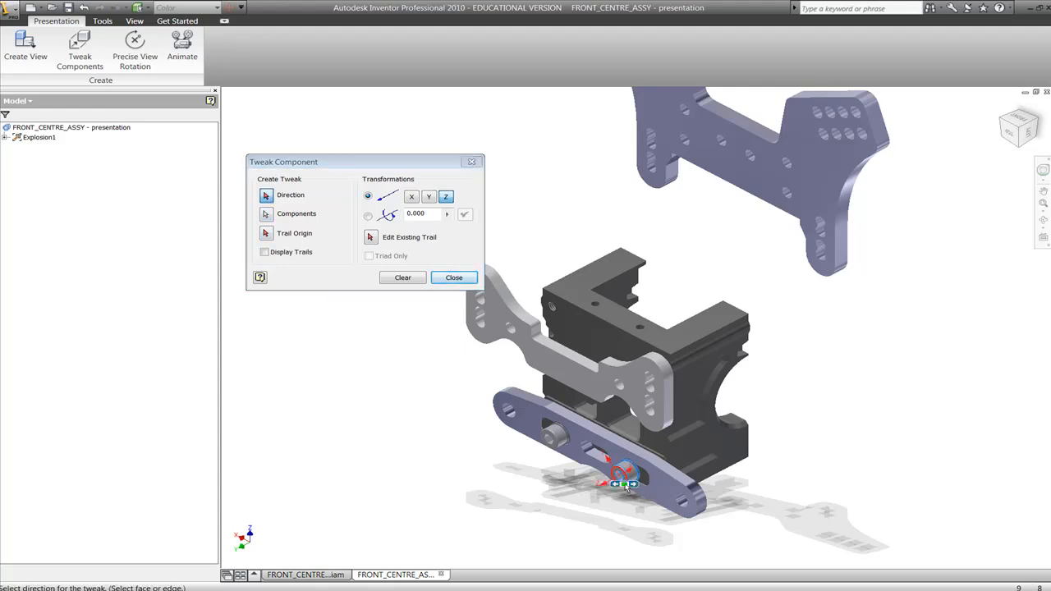
scroll(626, 483, "up", 3)
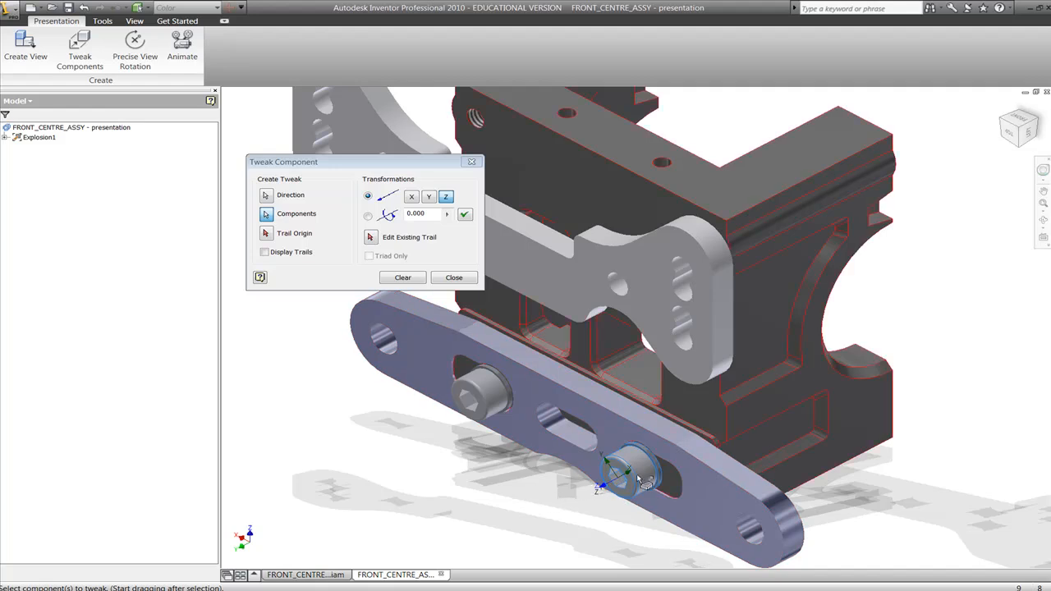
scroll(639, 479, "down", 3)
scroll(638, 479, "down", 3)
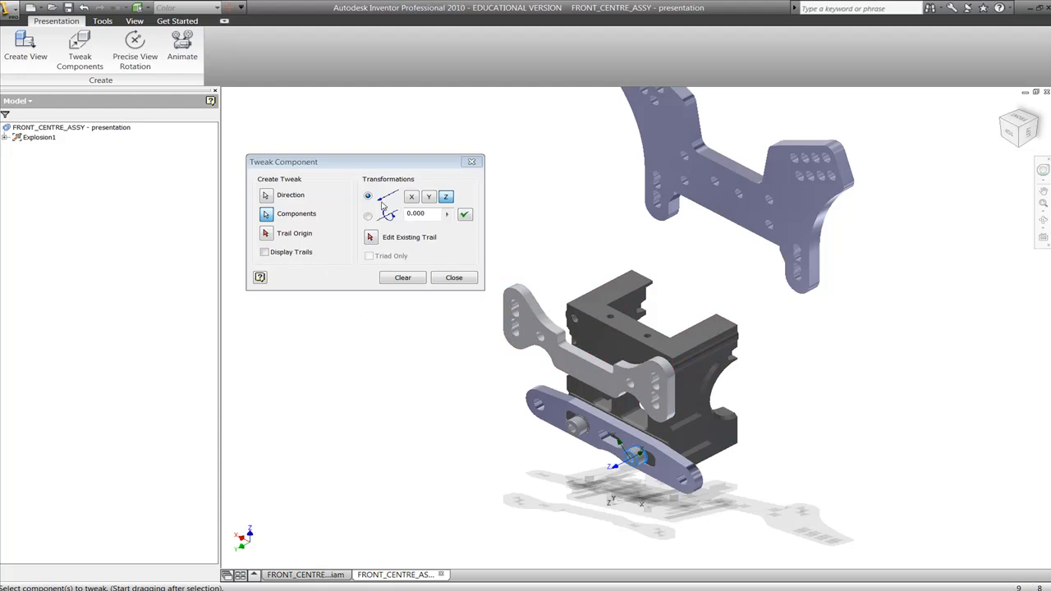
double_click(429, 213)
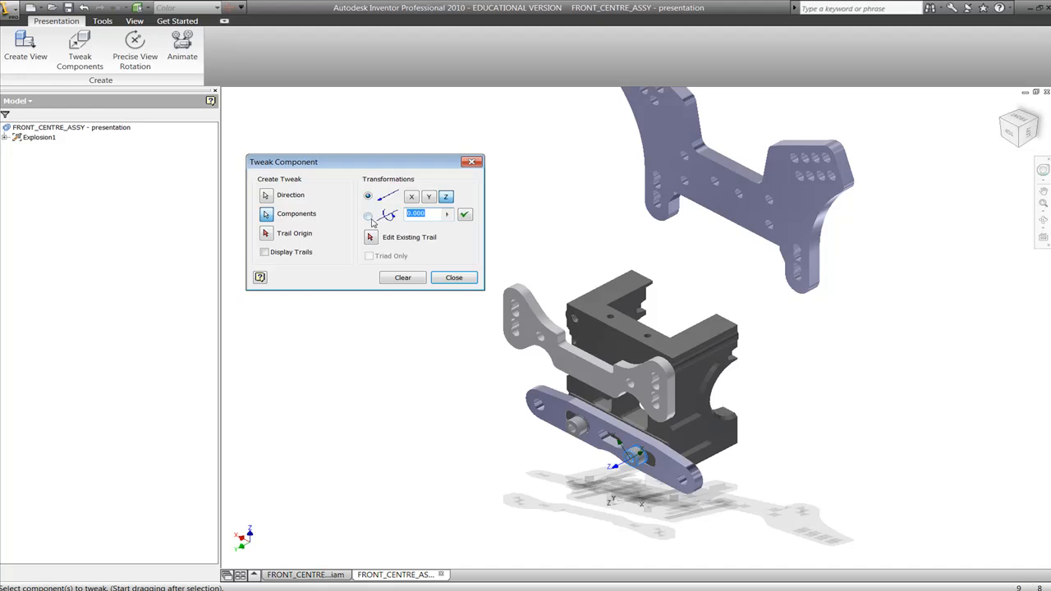
type("40")
left_click(464, 216)
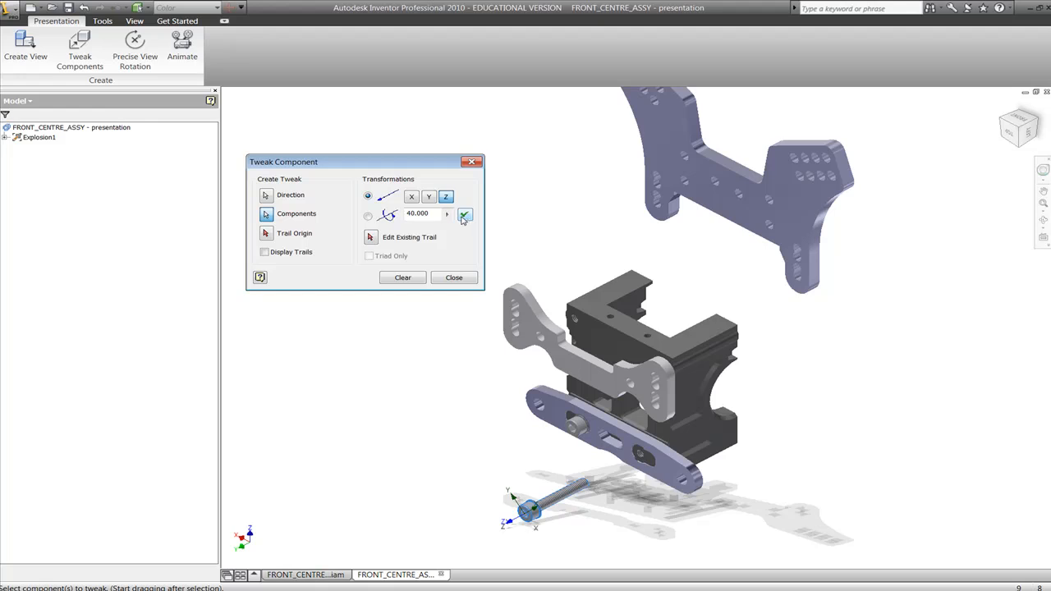
left_click(403, 277)
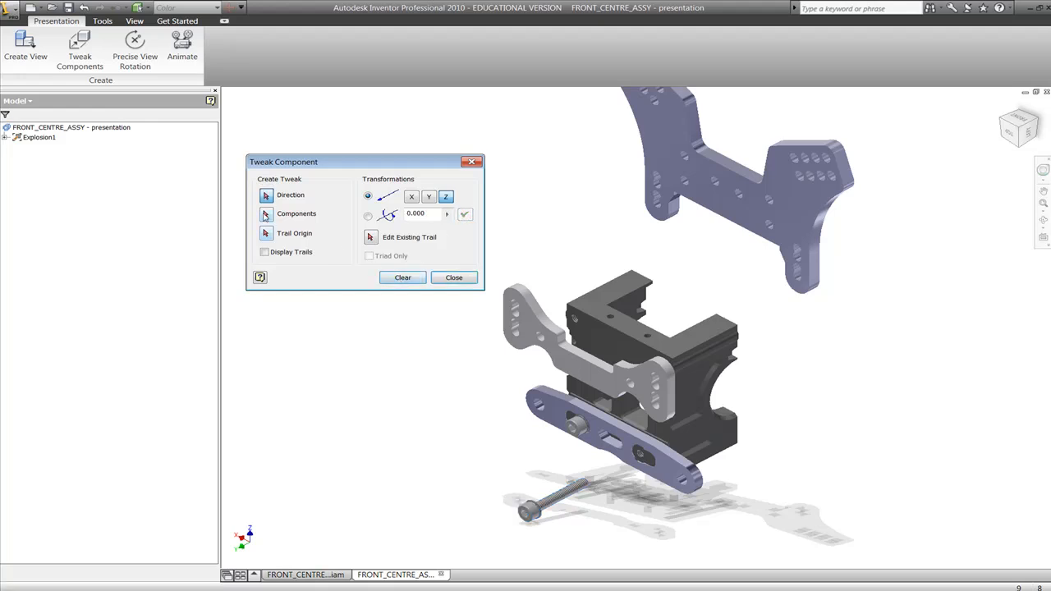
Tweak the left-hand cap screw of the lower blue plate 40 mm outward along its Z axis and clear the tweak settings
left_click(266, 214)
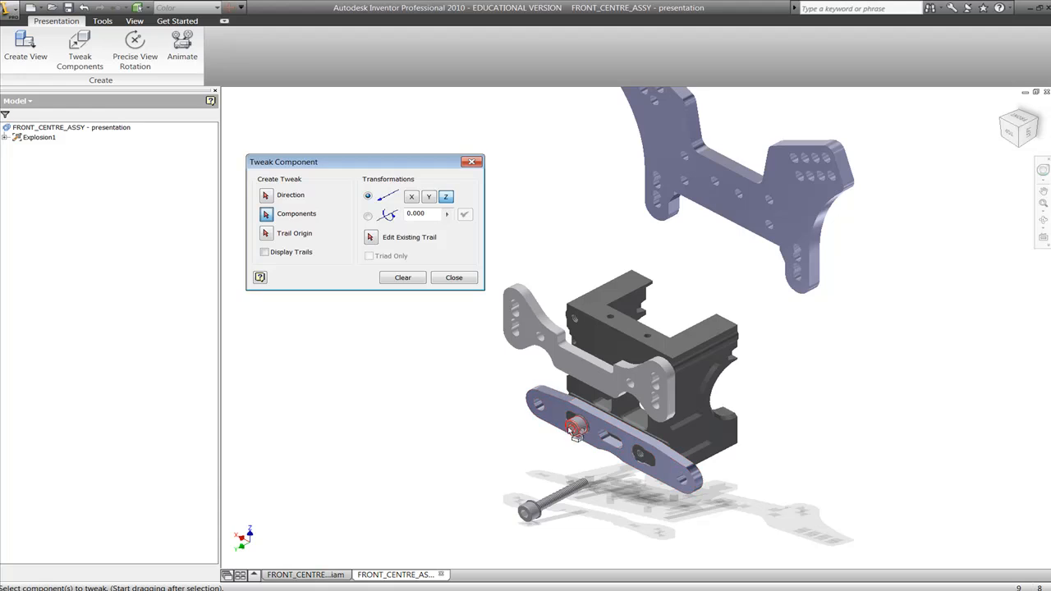
left_click(577, 428)
scroll(577, 426, "up", 3)
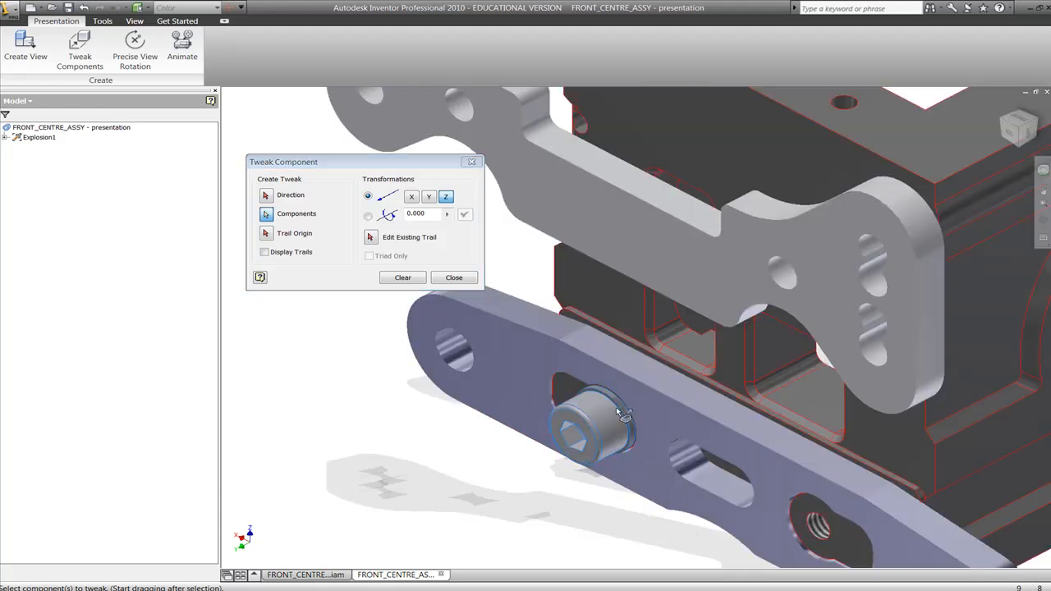
scroll(620, 407, "down", 4)
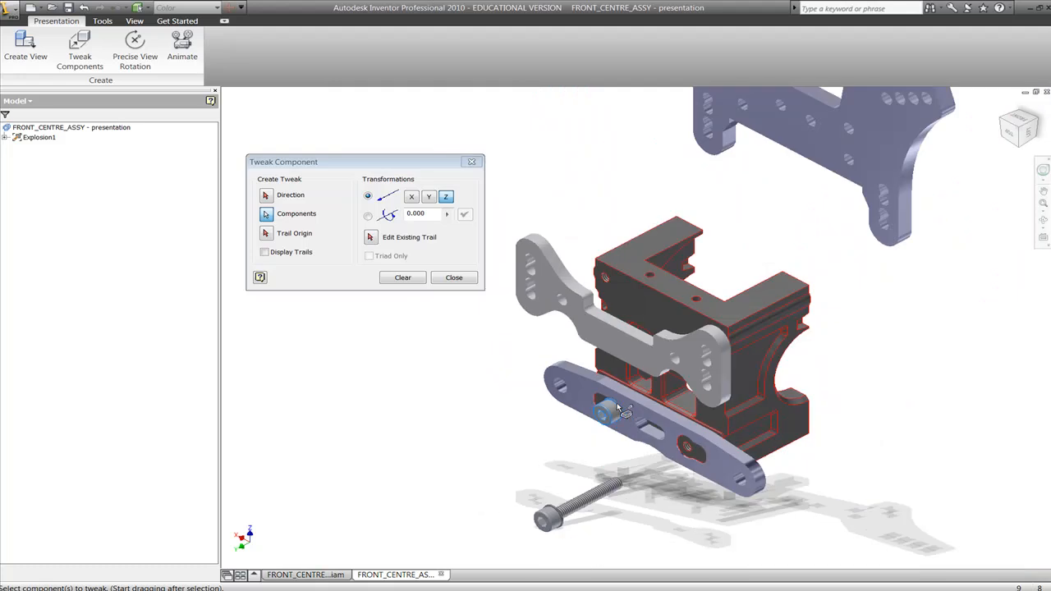
left_click(266, 196)
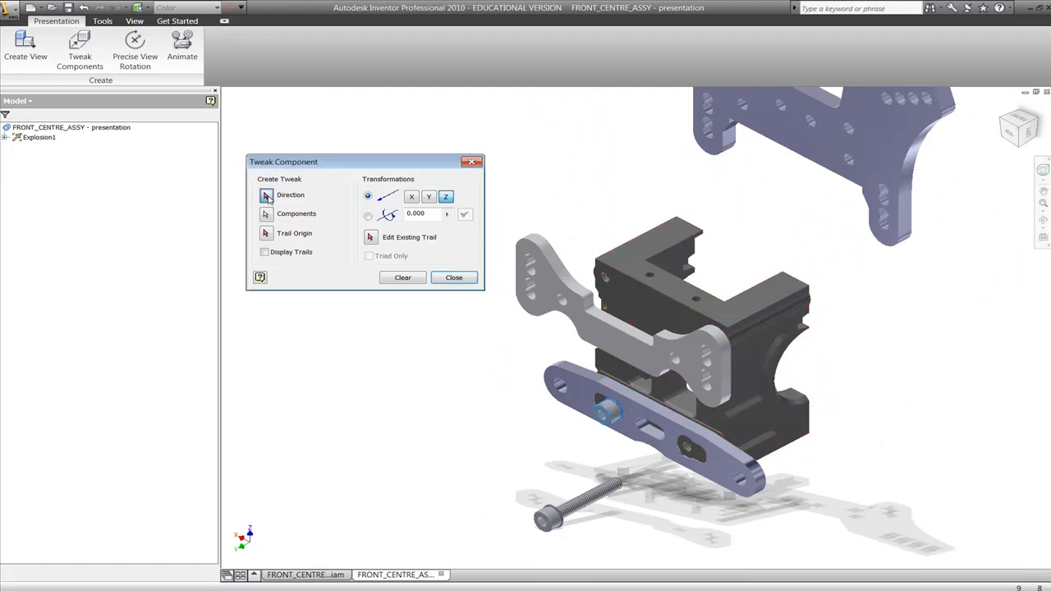
left_click(608, 417)
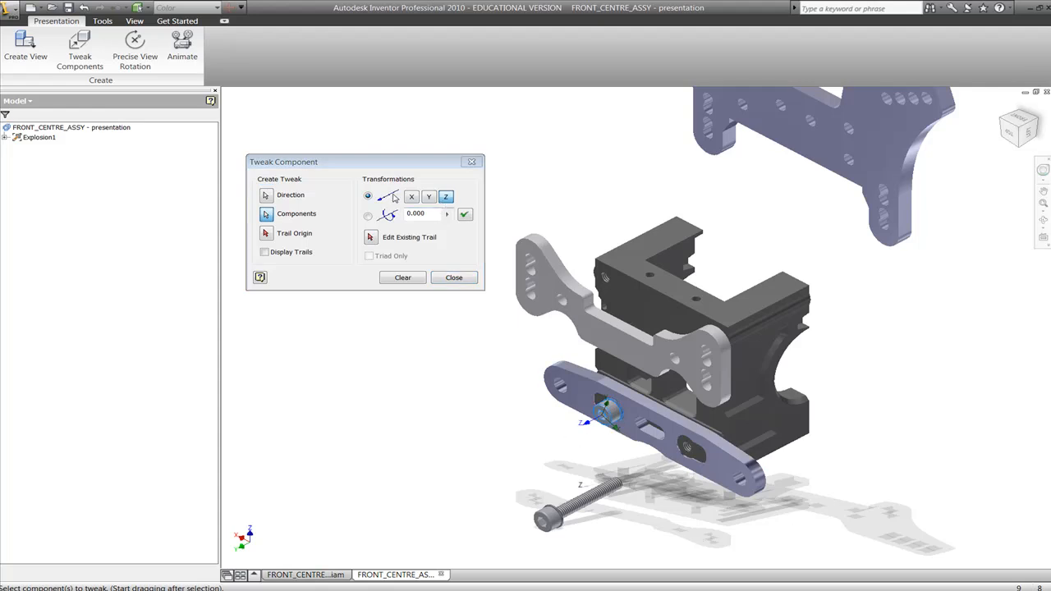
left_click(411, 213)
type("40")
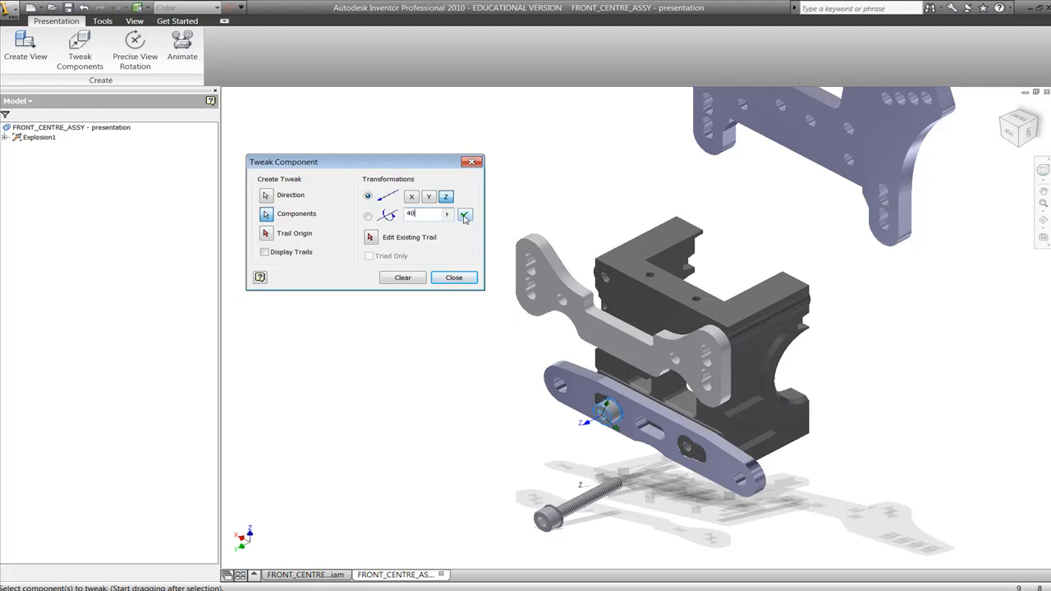
left_click(465, 215)
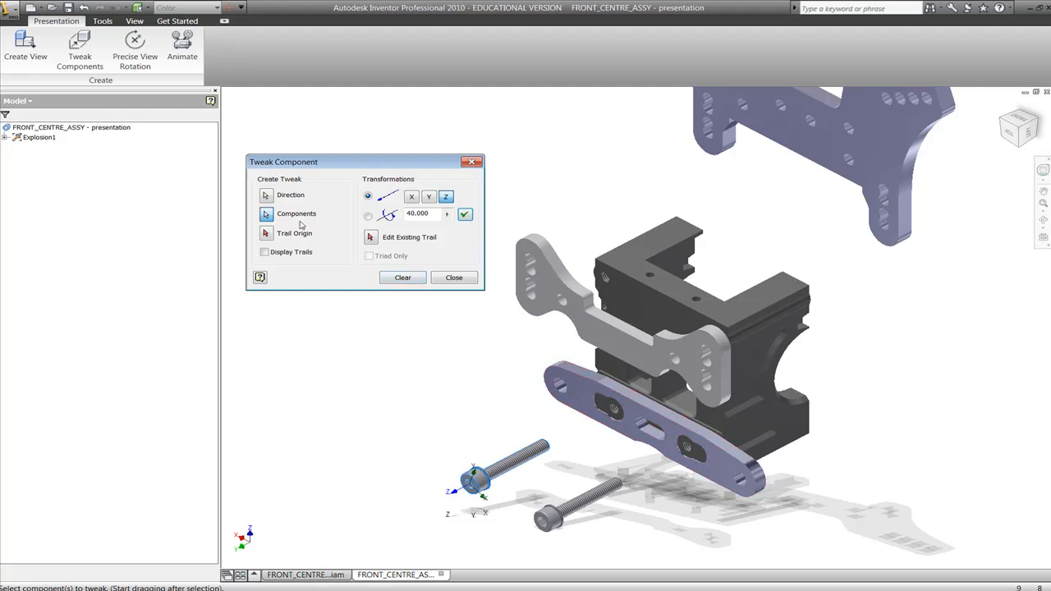
left_click(404, 280)
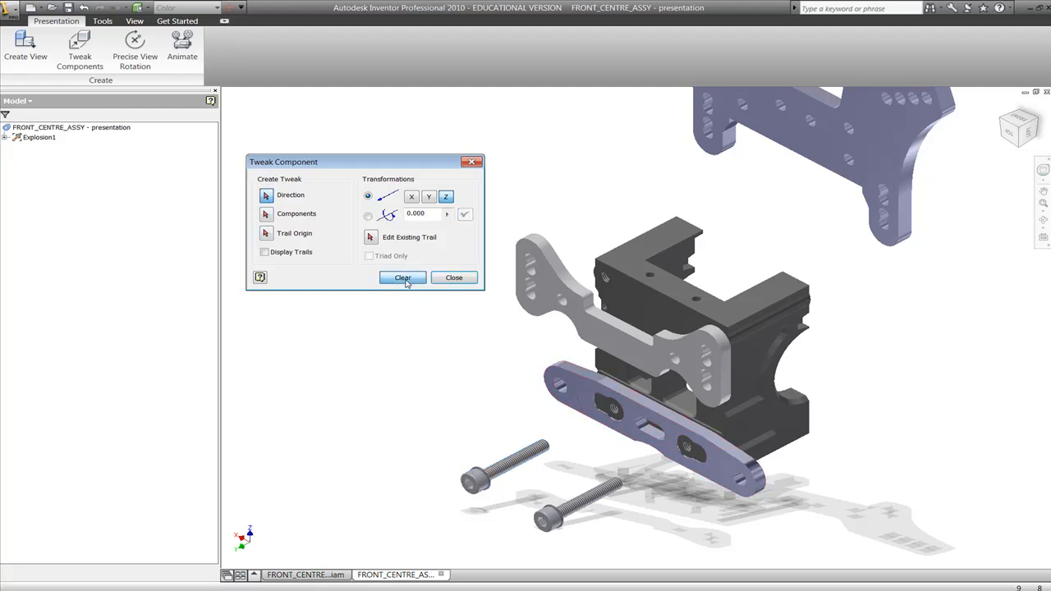
Tweak the lower blue suspension plate 20 mm forward along the Z axis of its front face and finish tweaking components
left_click(266, 214)
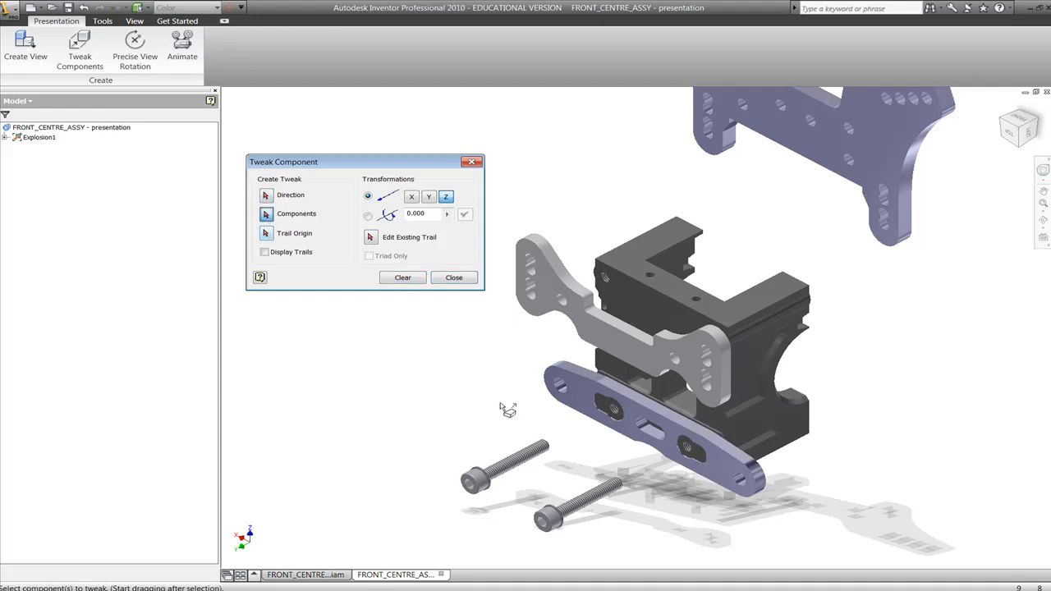
left_click(581, 402)
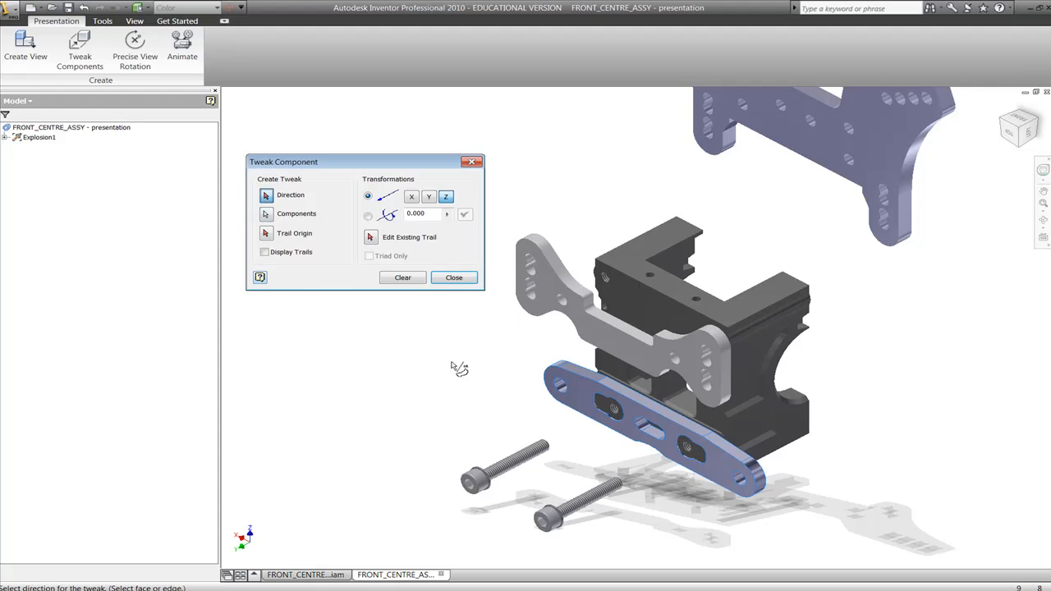
left_click(575, 391)
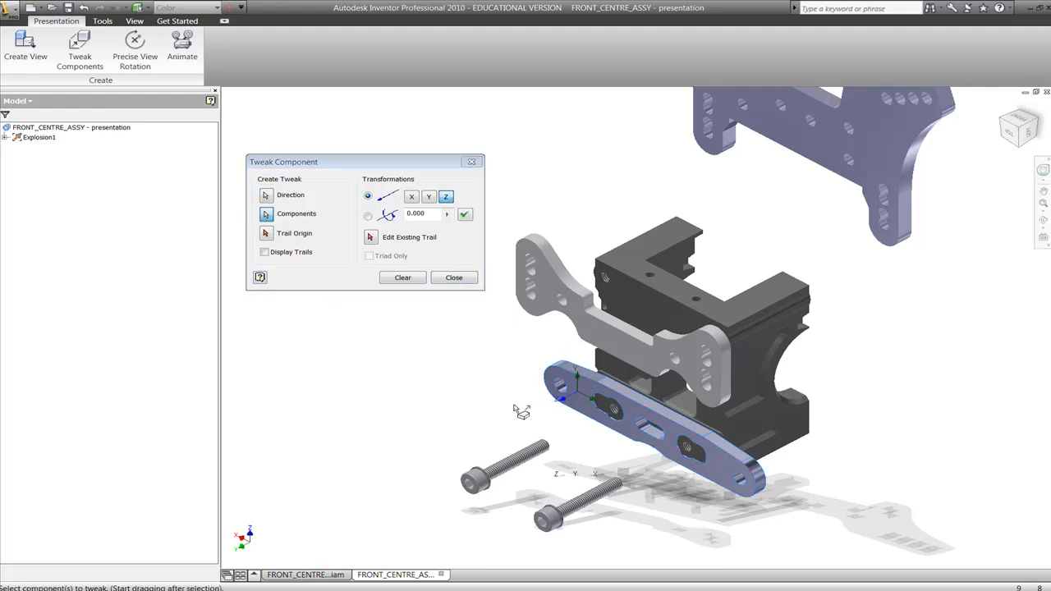
left_click(430, 213)
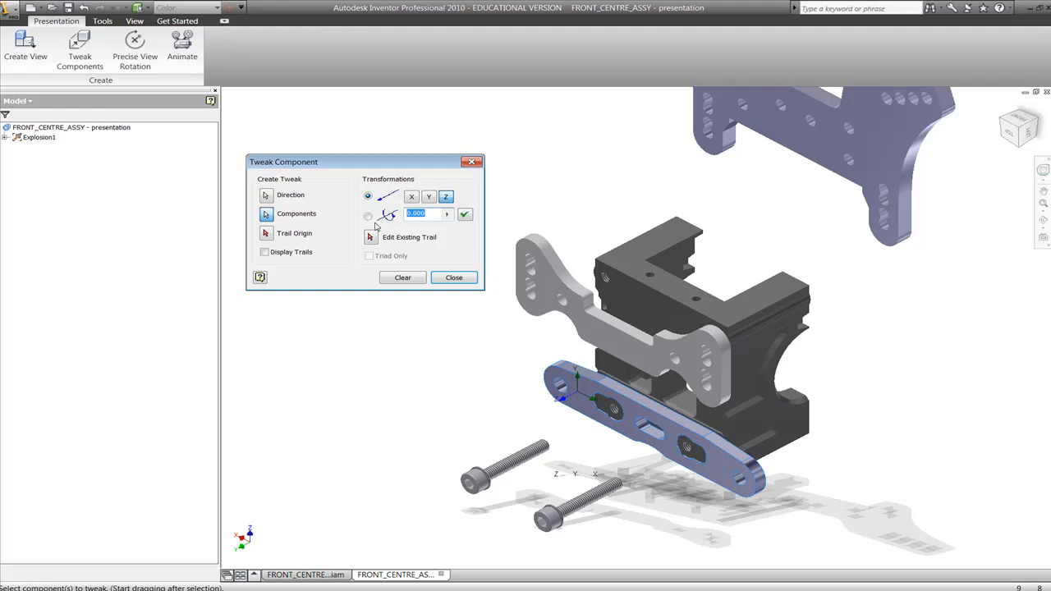
left_click(465, 215)
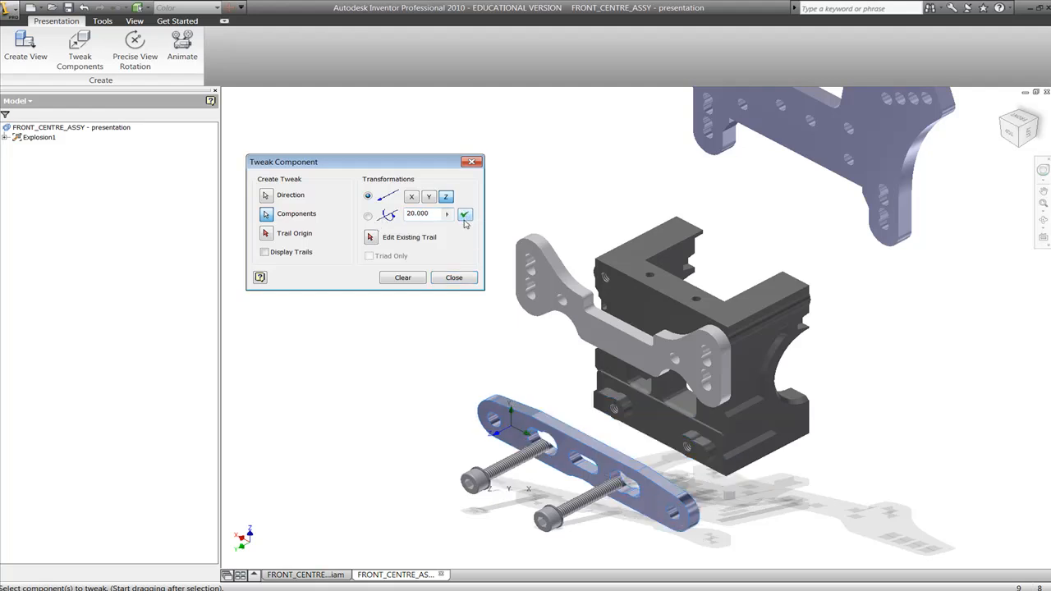
middle_click(464, 326)
middle_click(464, 327)
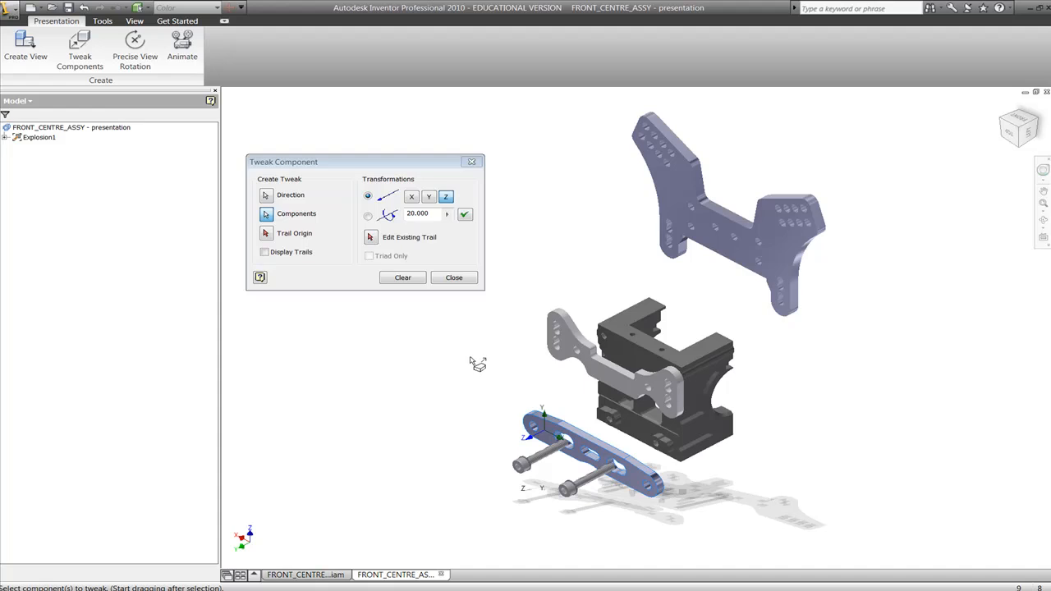
left_click(454, 278)
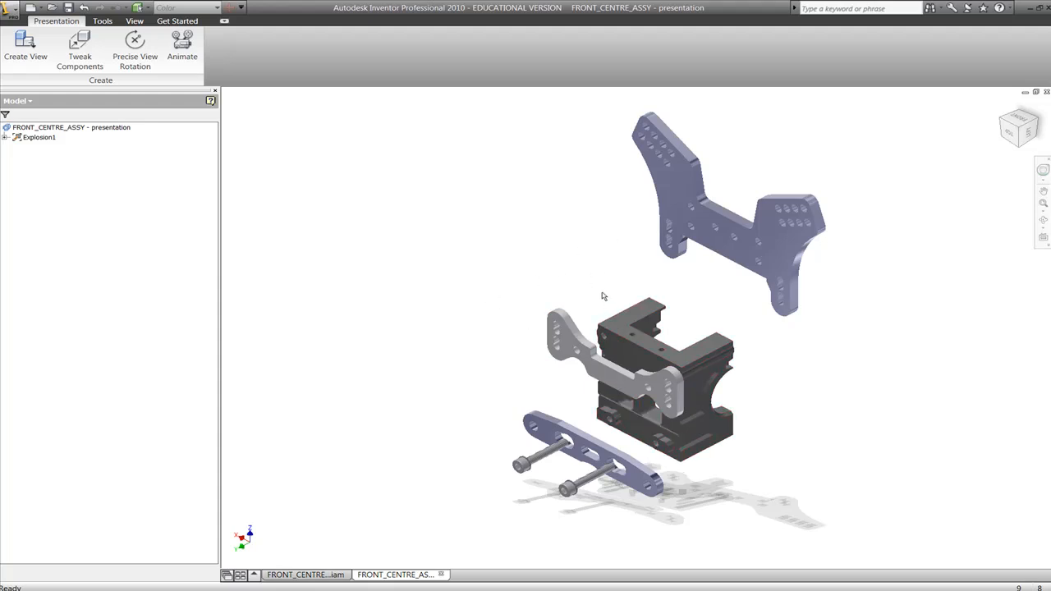
Open the animation controls, move them clear of the view's edge, and play the exploded view's motion forward
left_click(182, 45)
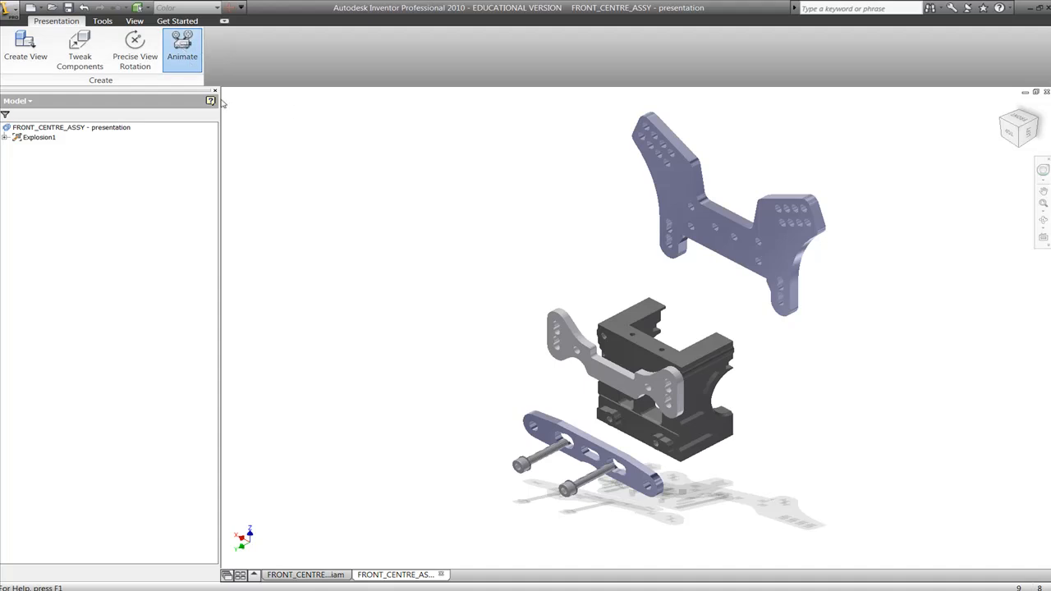
left_click_drag(292, 103, 310, 196)
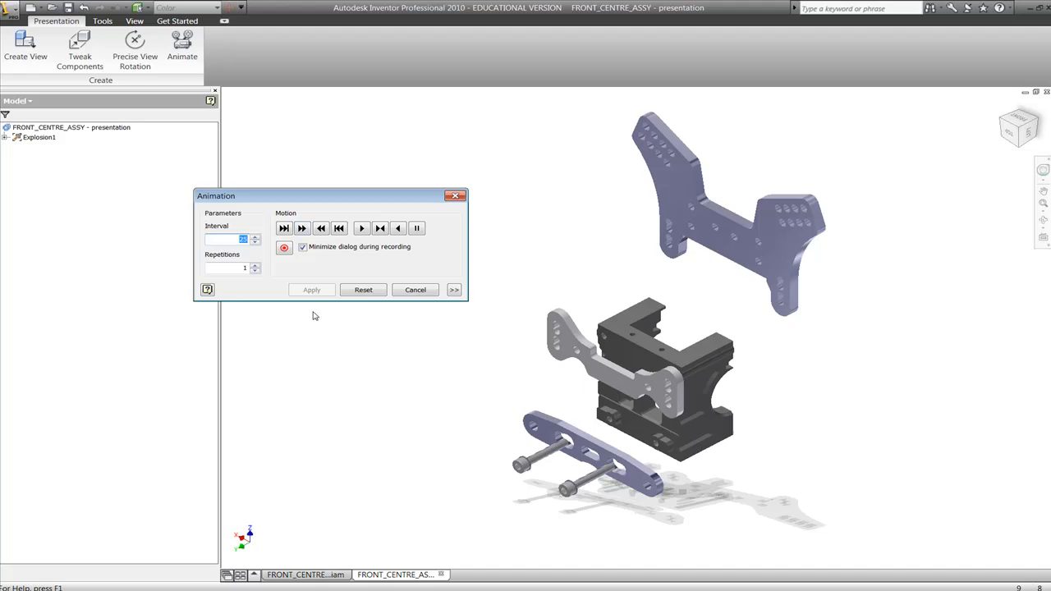
left_click(361, 228)
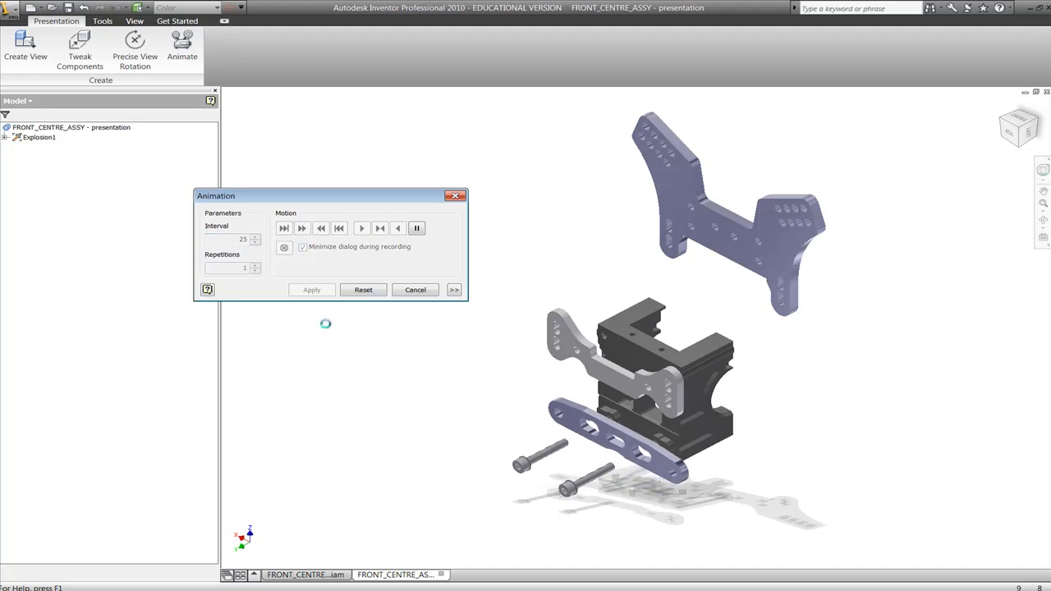